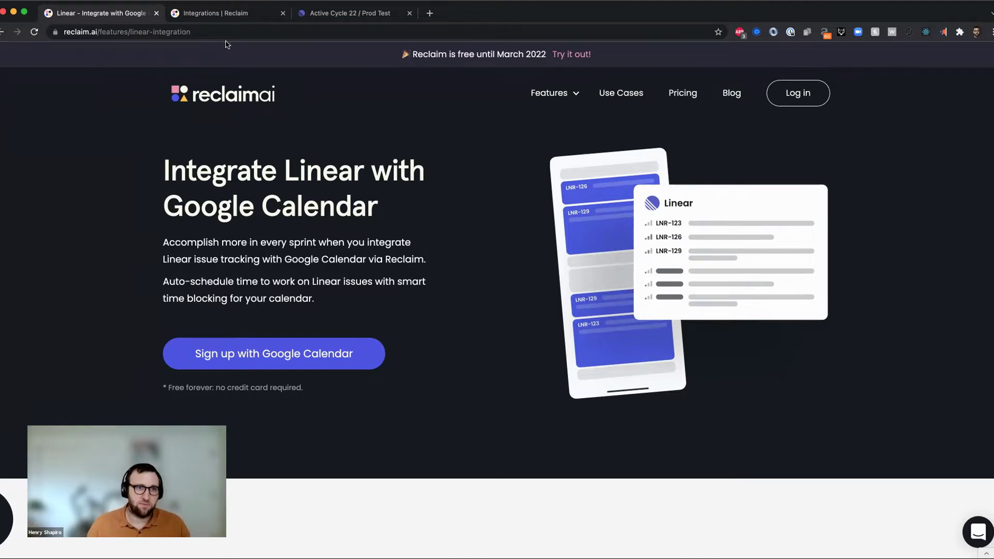
Step: Switch to the 'Integrations | Reclaim' browser tab showing the Linear, Slack and Zoom cards
left_click(213, 17)
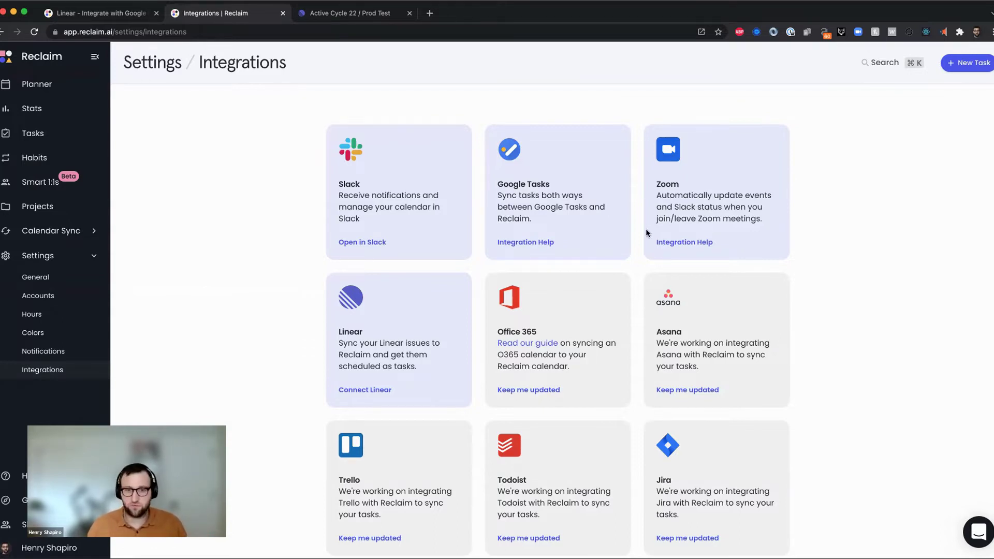
scroll(645, 228, "down", 3)
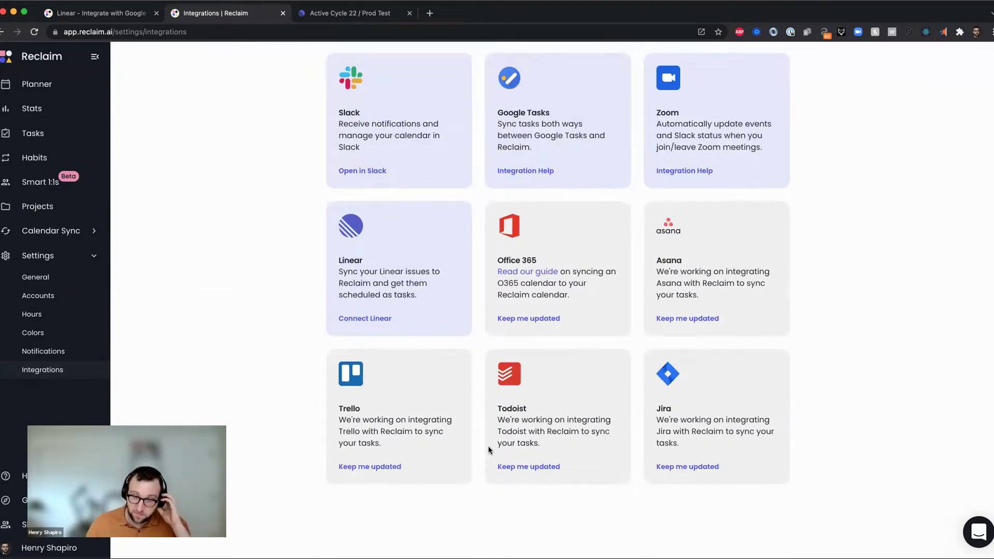
Step: Connect Linear and leave both the Prod Test and Reclaim teams checked for syncing
left_click(381, 318)
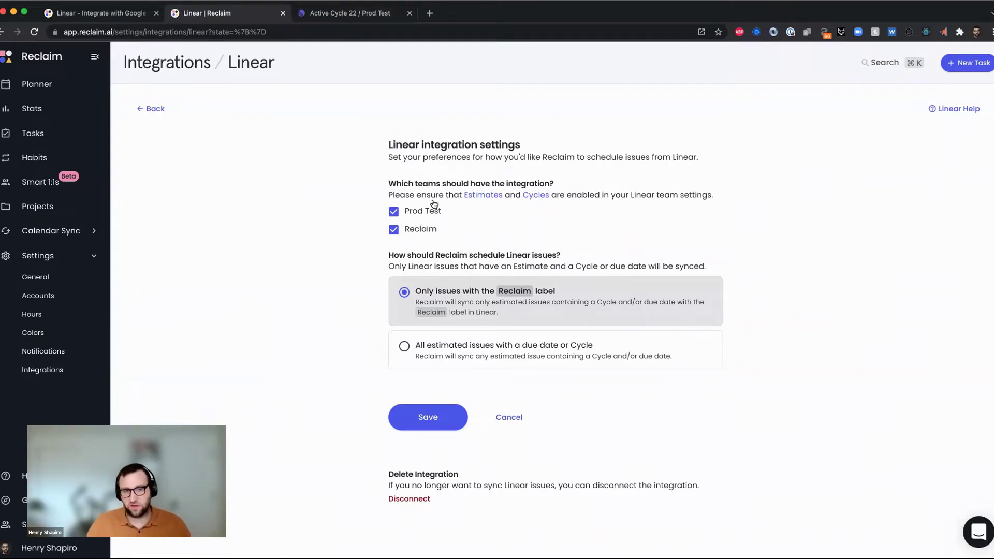
left_click_drag(388, 183, 554, 185)
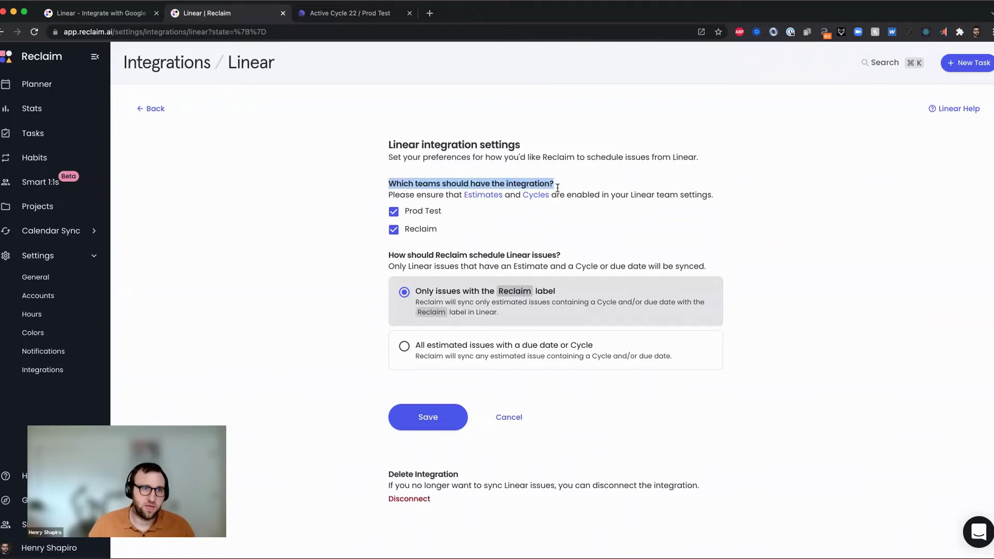
left_click(556, 207)
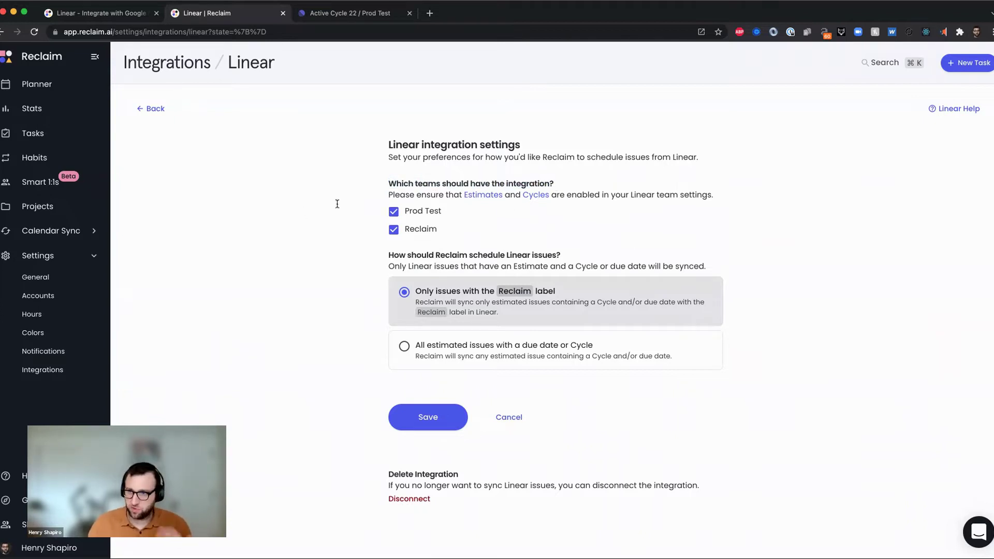
left_click(396, 213)
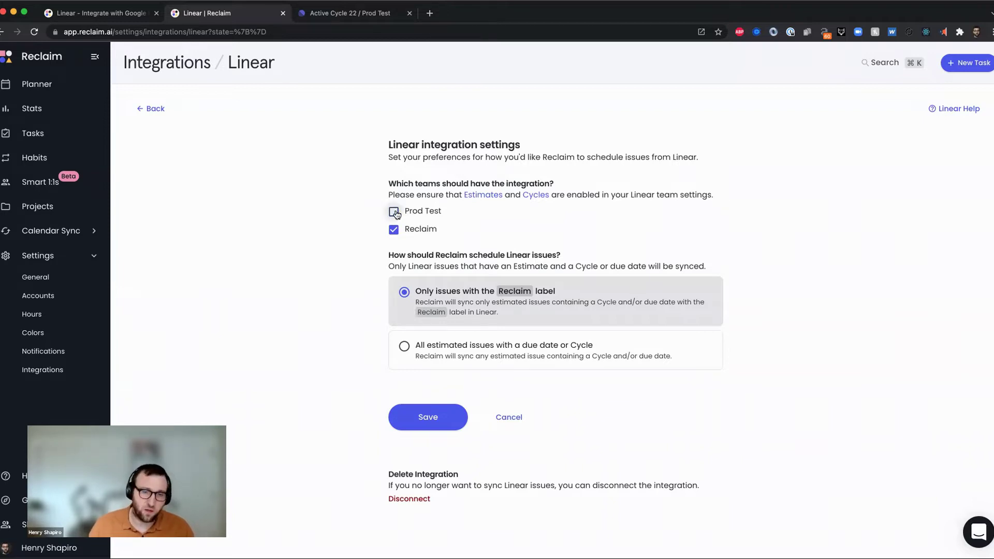
left_click(395, 214)
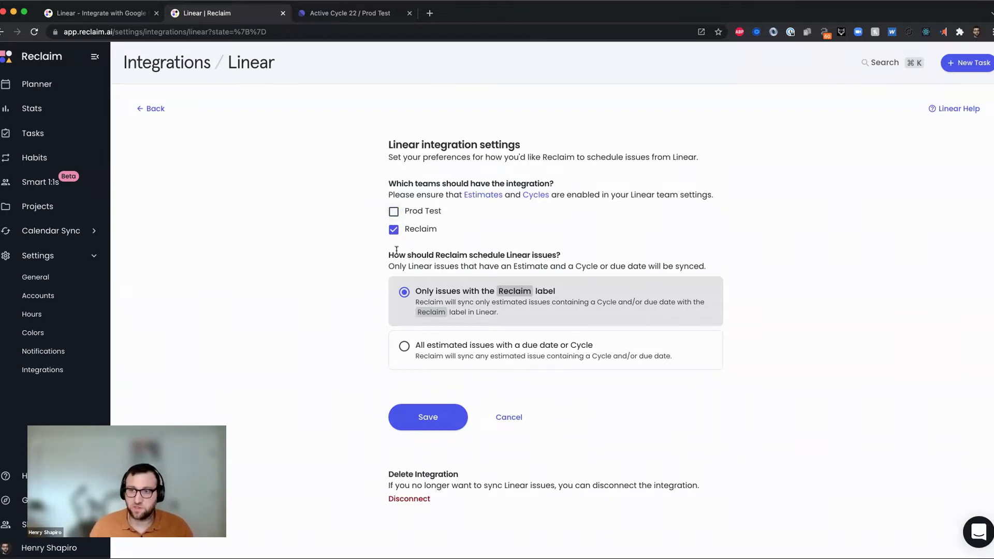
left_click(395, 214)
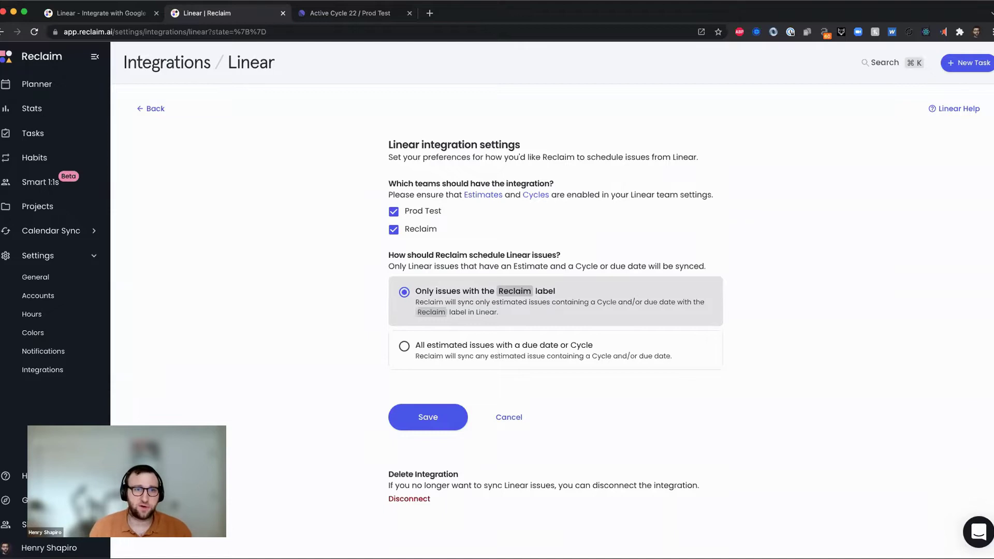
Step: Open Linear issue PTST-1 and review its actions menu, due date picker and M estimate without changes
left_click(357, 13)
left_click(220, 106)
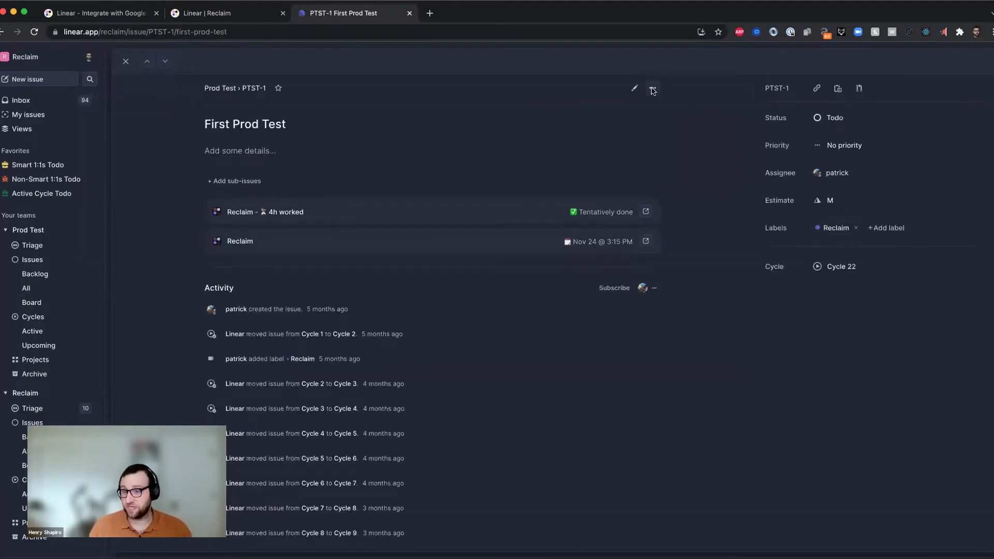
left_click(652, 89)
left_click(653, 89)
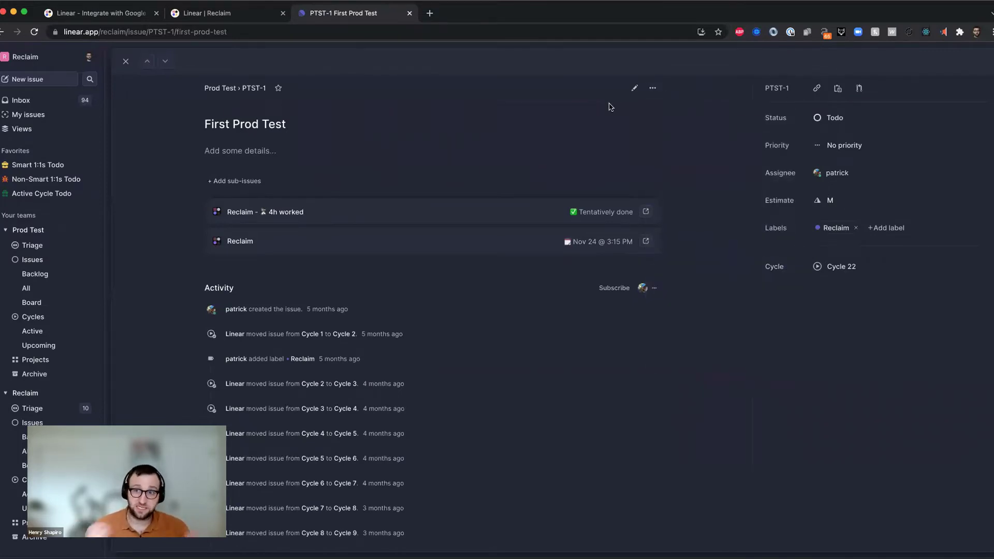
left_click(654, 91)
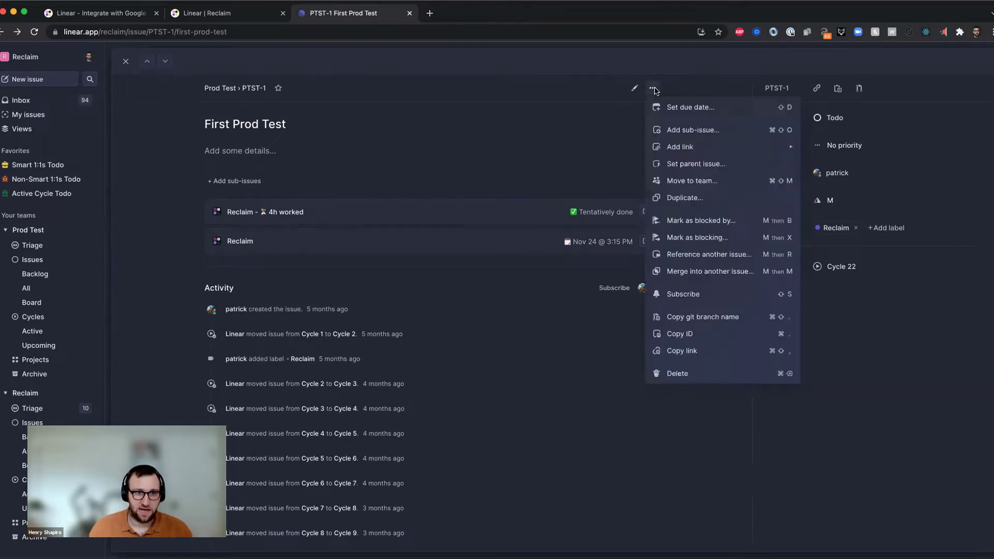
left_click(687, 107)
left_click(626, 129)
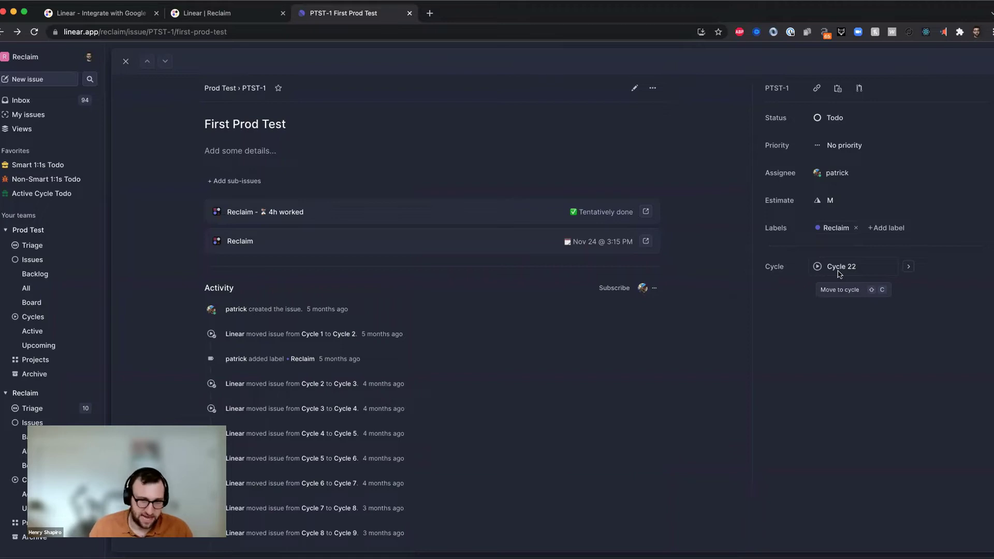
left_click(831, 202)
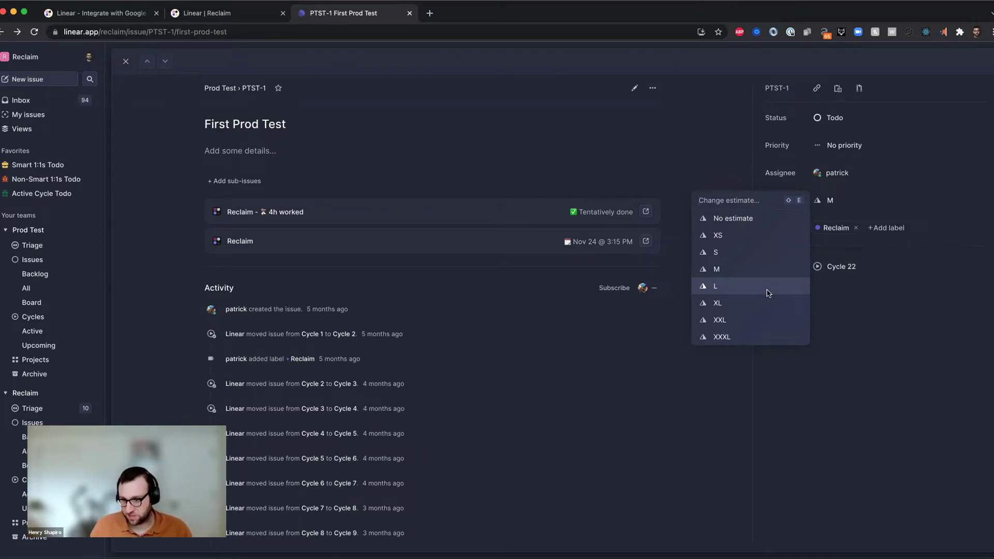
left_click(717, 171)
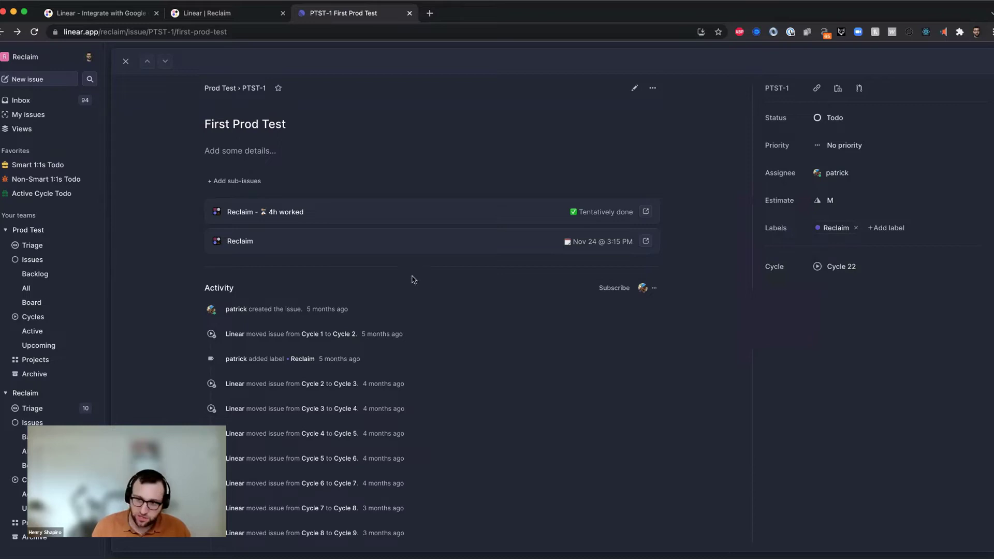
scroll(31, 435, "down", 3)
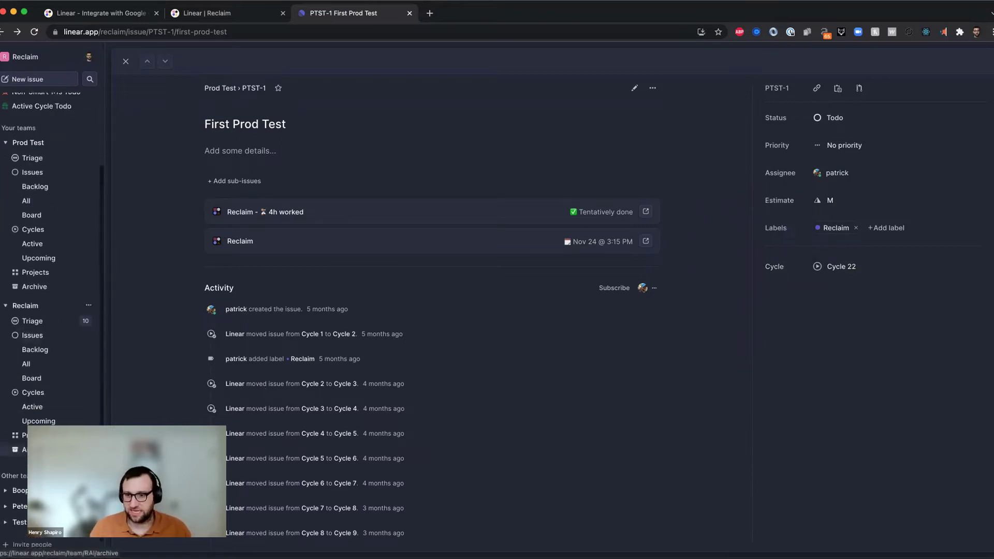
scroll(24, 449, "down", 1)
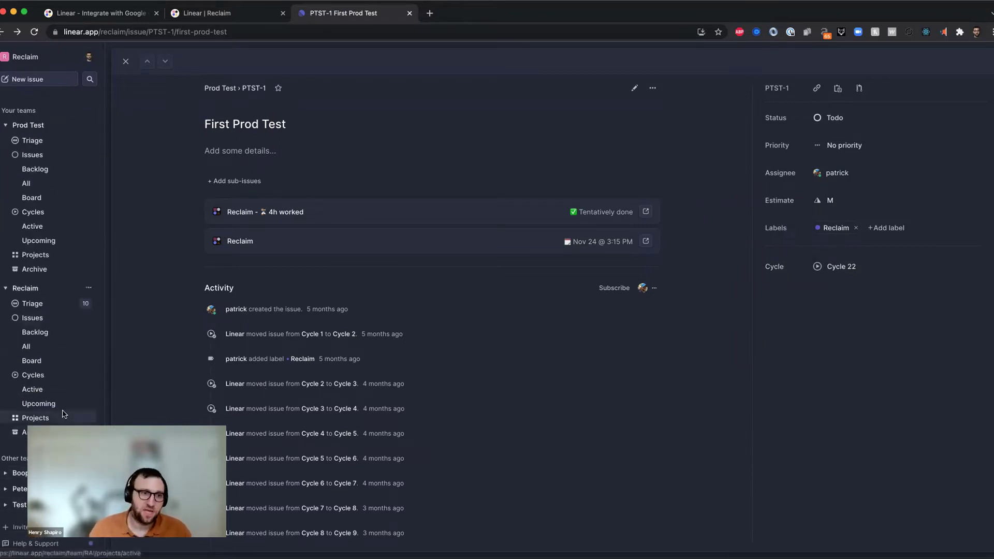
scroll(62, 414, "up", 4)
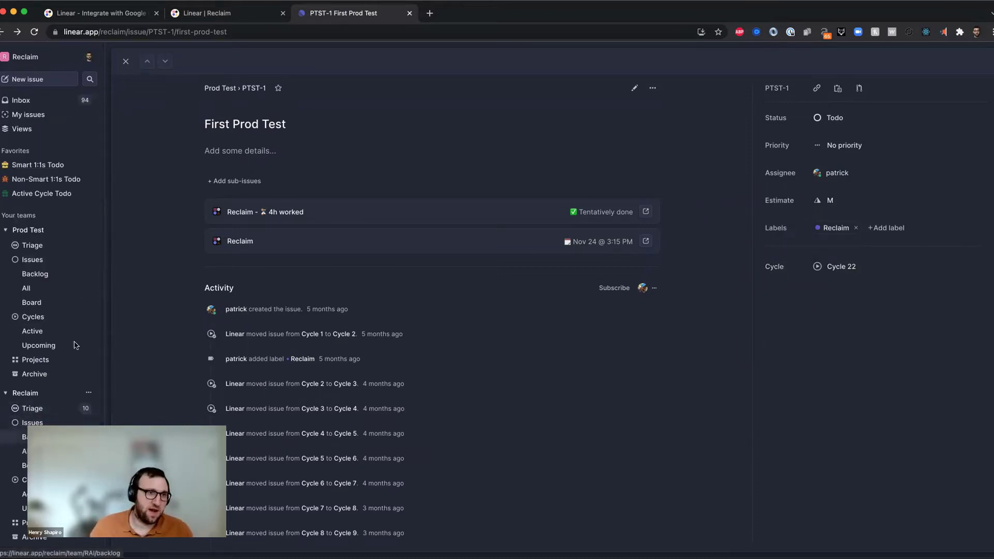
left_click(23, 56)
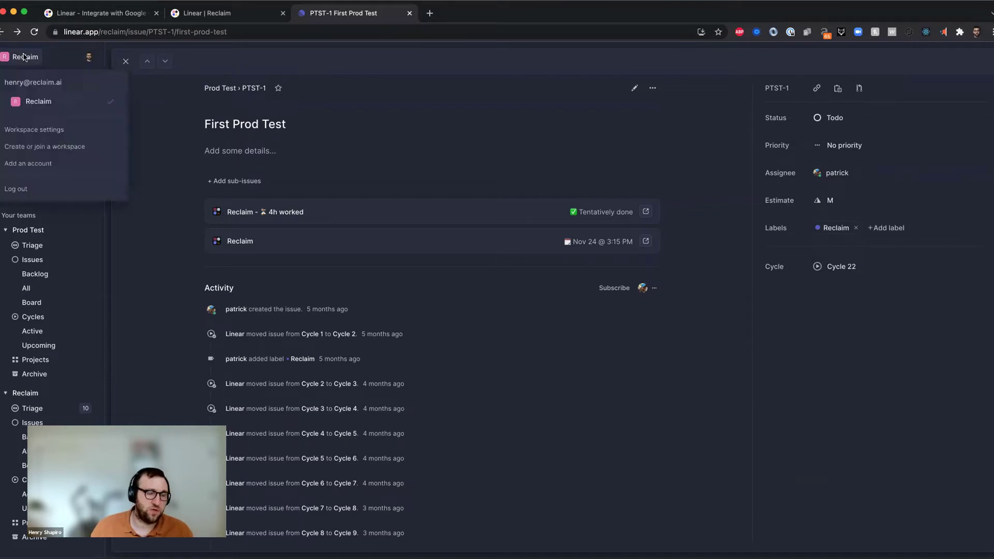
left_click(50, 125)
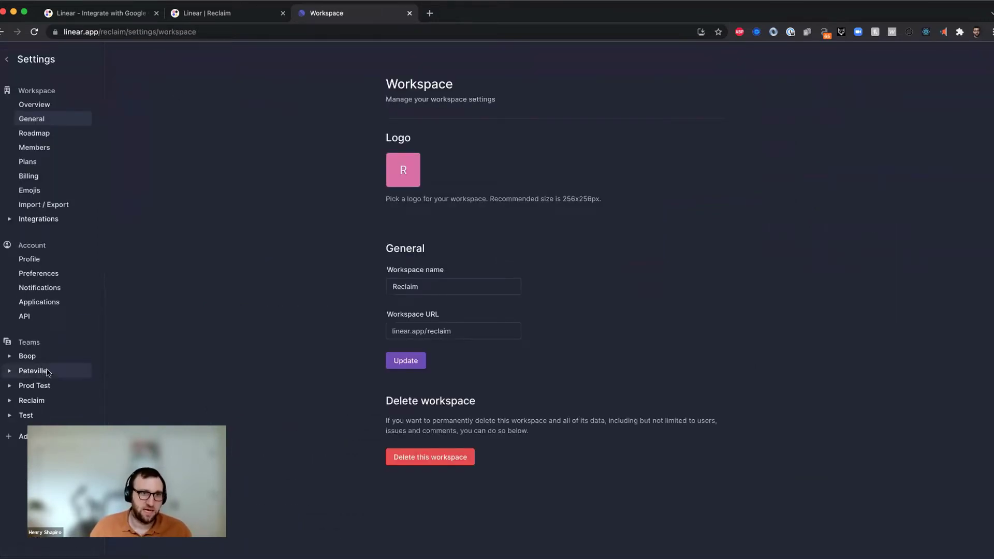
left_click(43, 400)
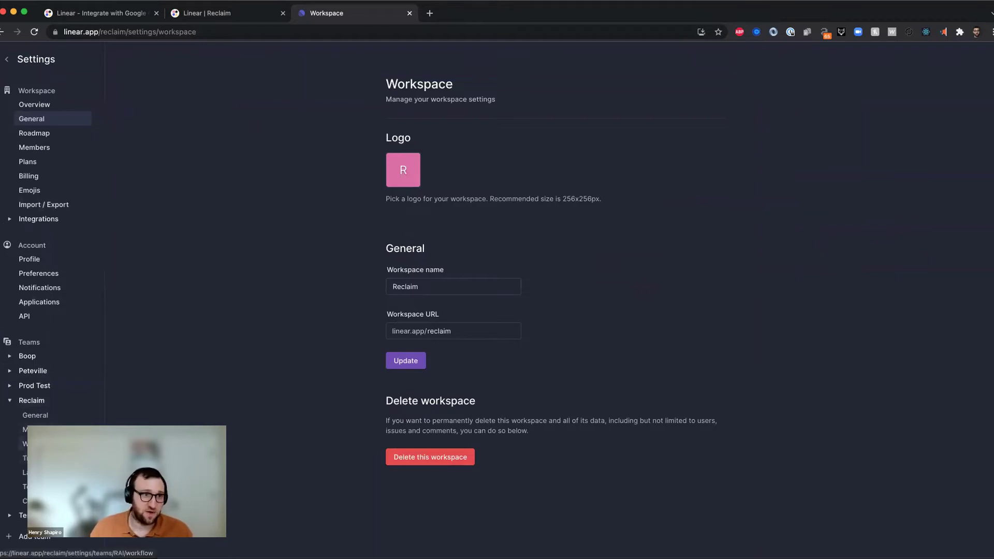
left_click(31, 444)
scroll(460, 280, "down", 8)
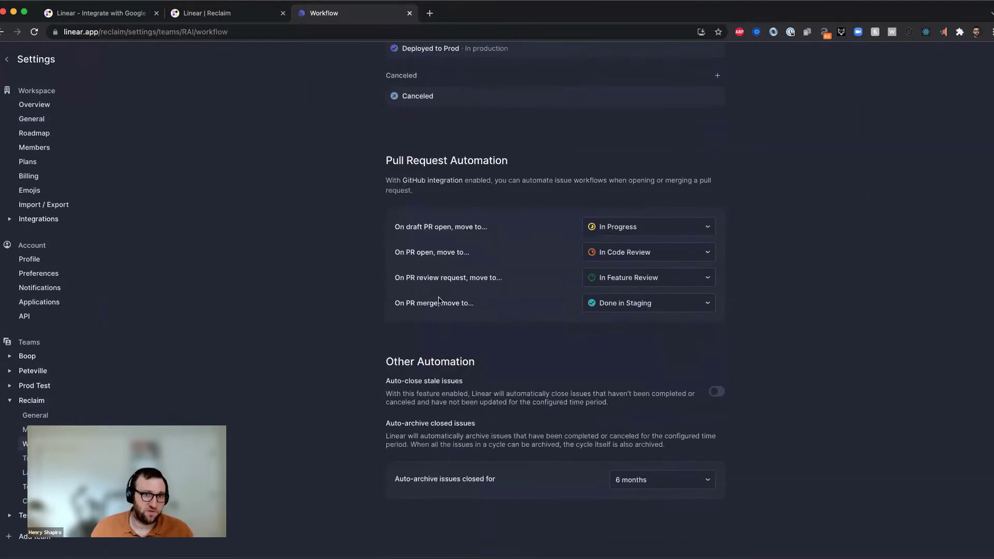
left_click(51, 413)
scroll(652, 267, "down", 5)
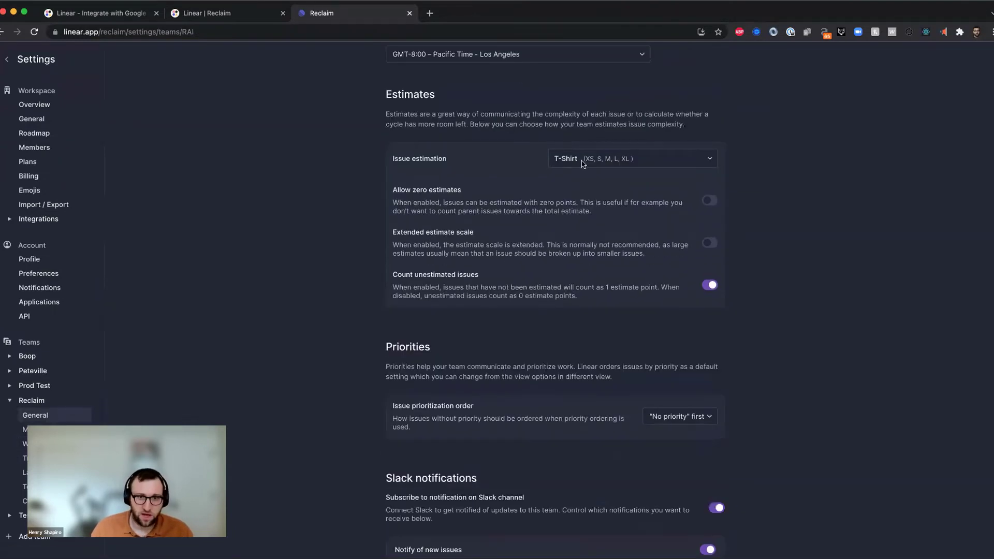
Step: Keep T-Shirt (XS–XL) issue estimation and return to the top of the page
left_click(635, 158)
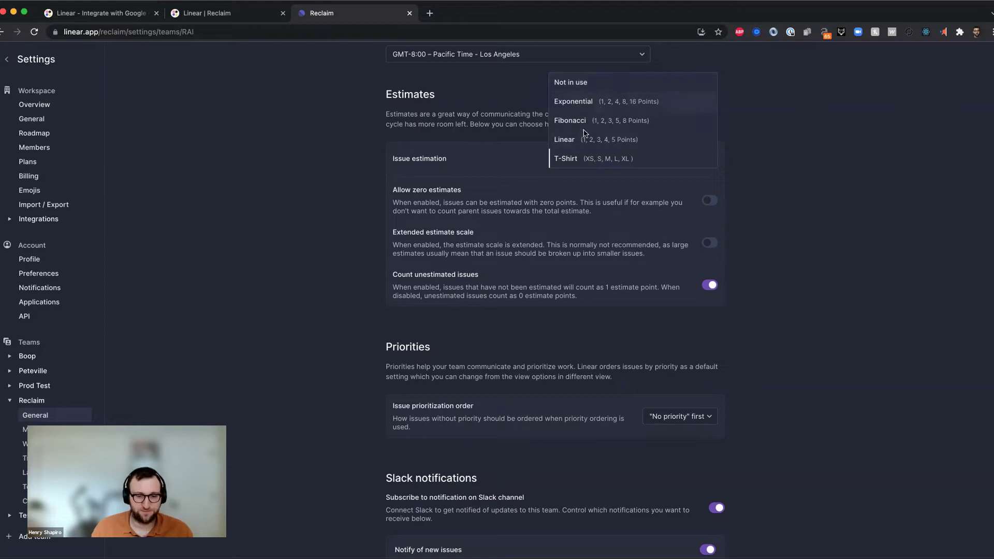
left_click(827, 133)
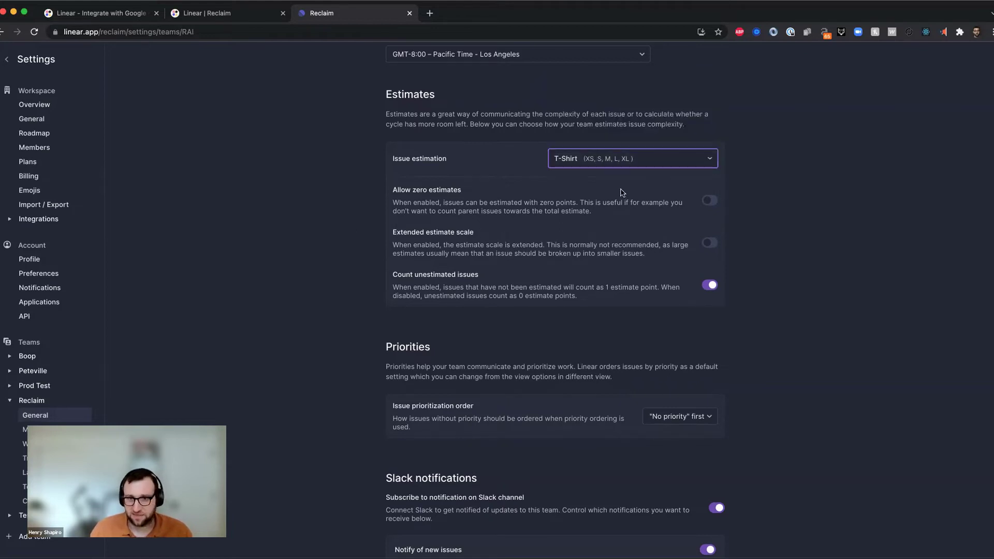
scroll(568, 232, "up", 1)
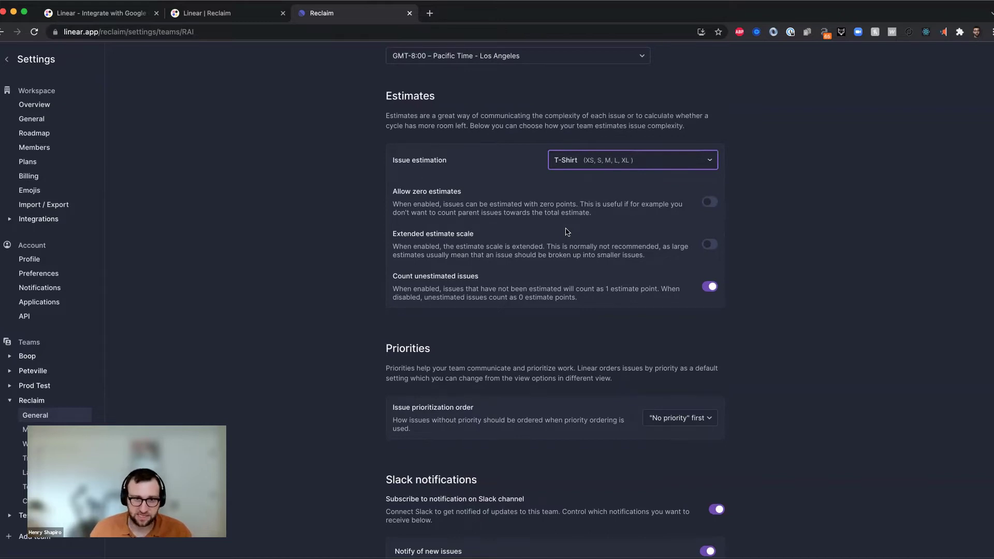
scroll(566, 230, "down", 2)
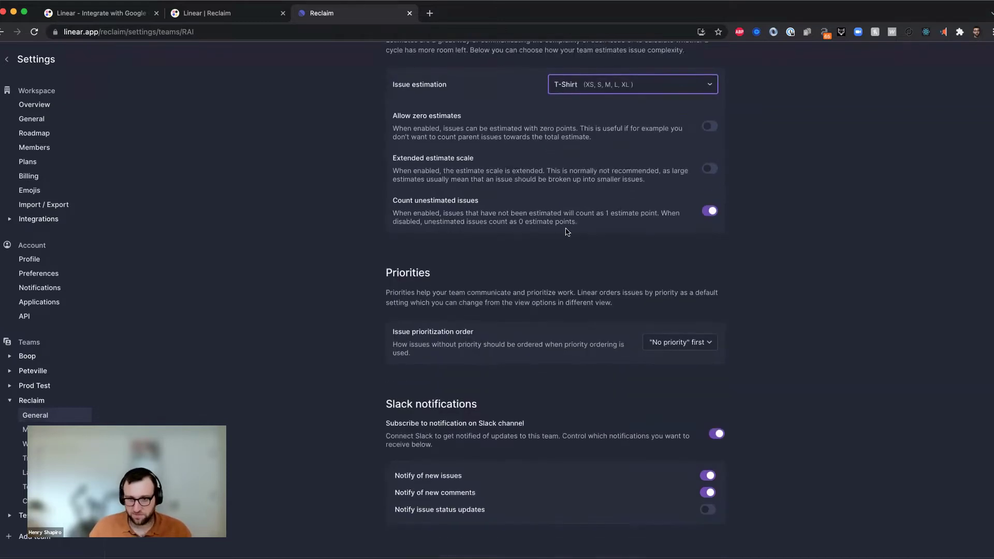
scroll(566, 229, "up", 6)
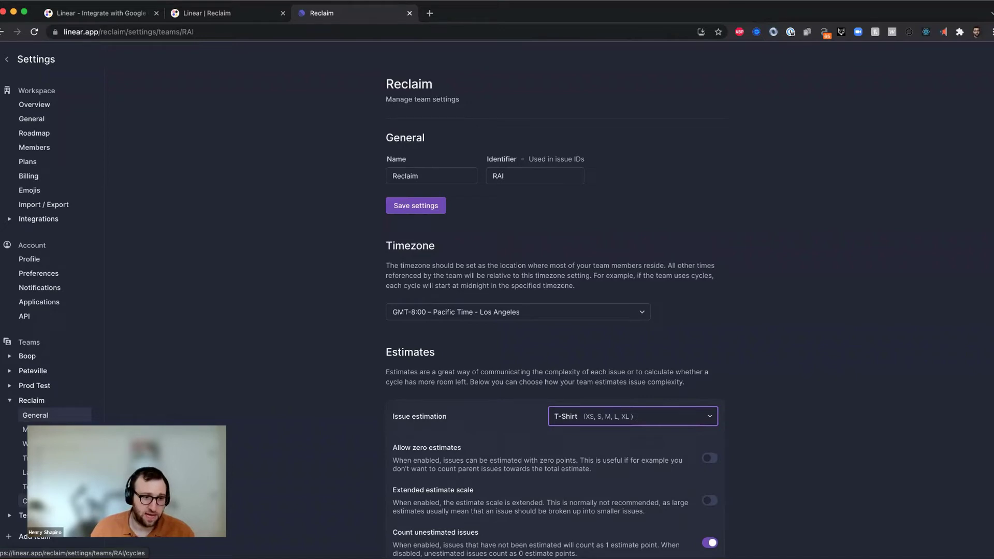
Step: View the Reclaim team's Cycles settings: Monday start, 2-week length, no cooldown, 3 upcoming
left_click(31, 500)
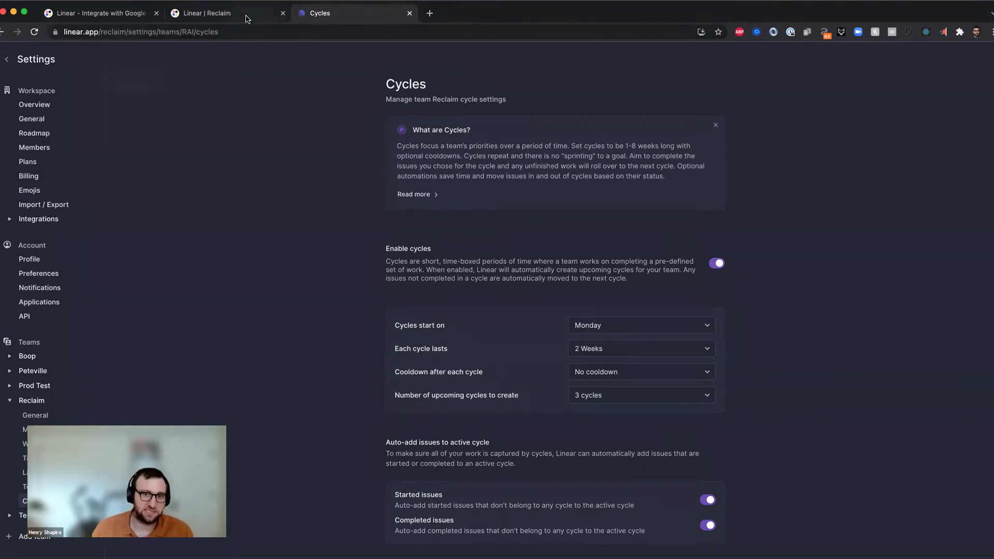
Step: Check Reclaim's Linear integration tab, then open Prod Test's active Cycle 22 in Linear
left_click(100, 15)
left_click(194, 14)
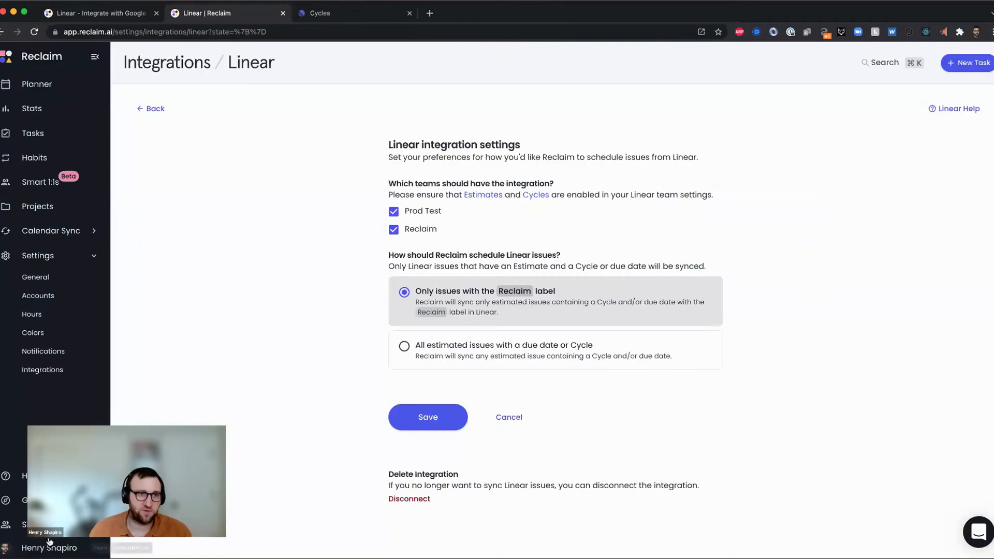
key("ctrl+Tab")
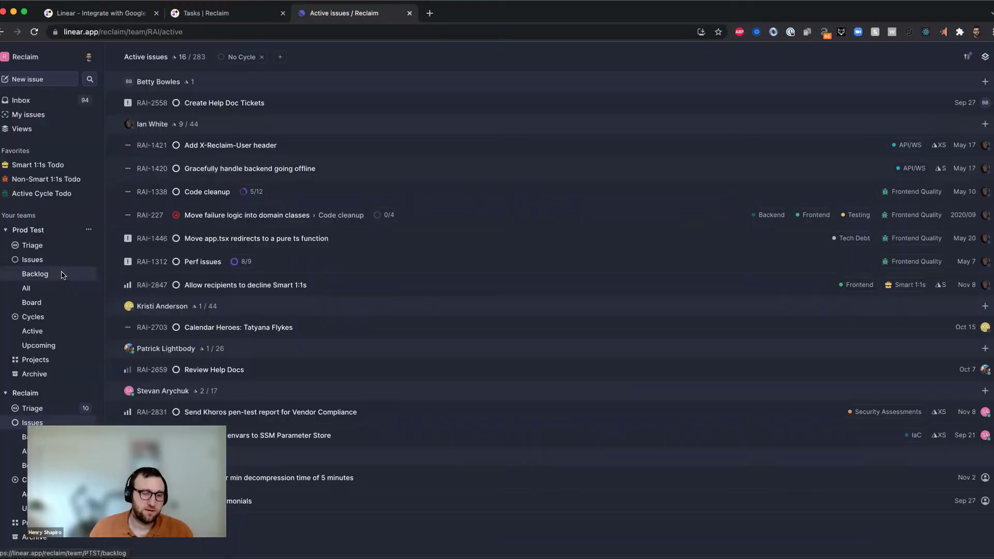
left_click(52, 331)
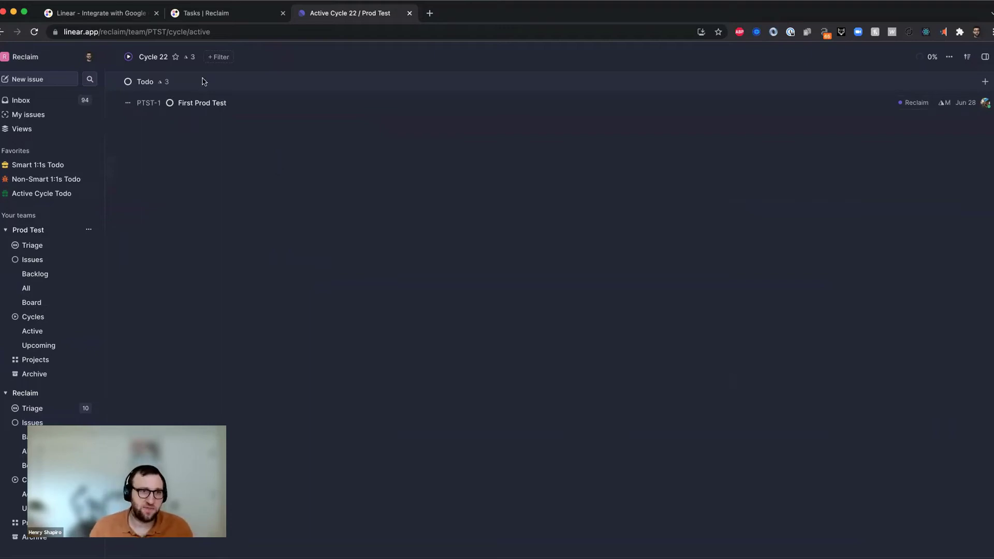
left_click(135, 17)
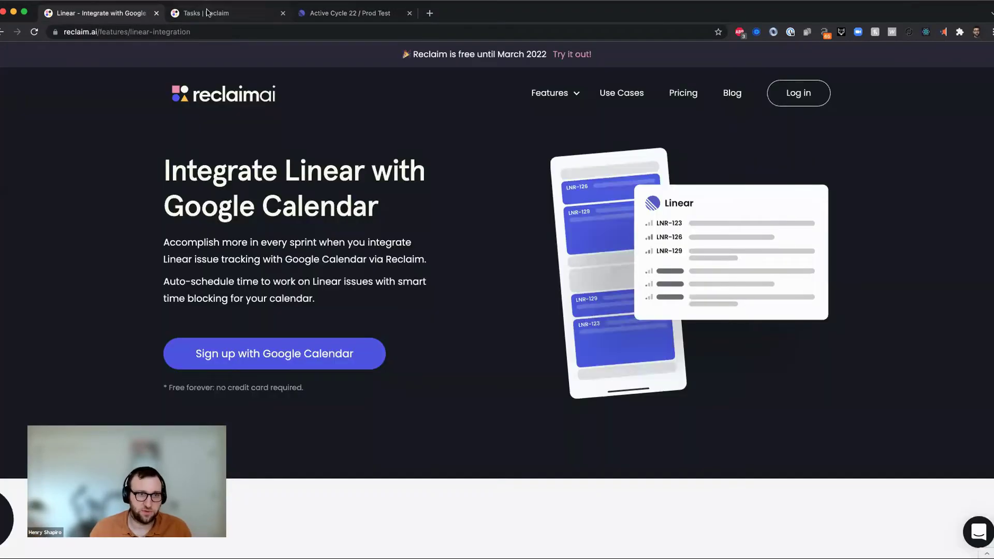
left_click(207, 14)
left_click(58, 261)
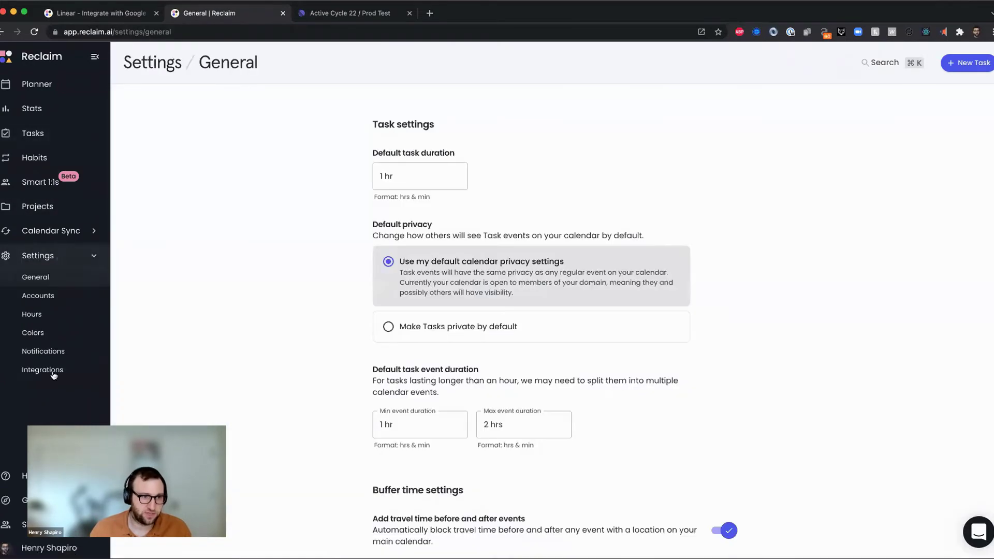
left_click(52, 371)
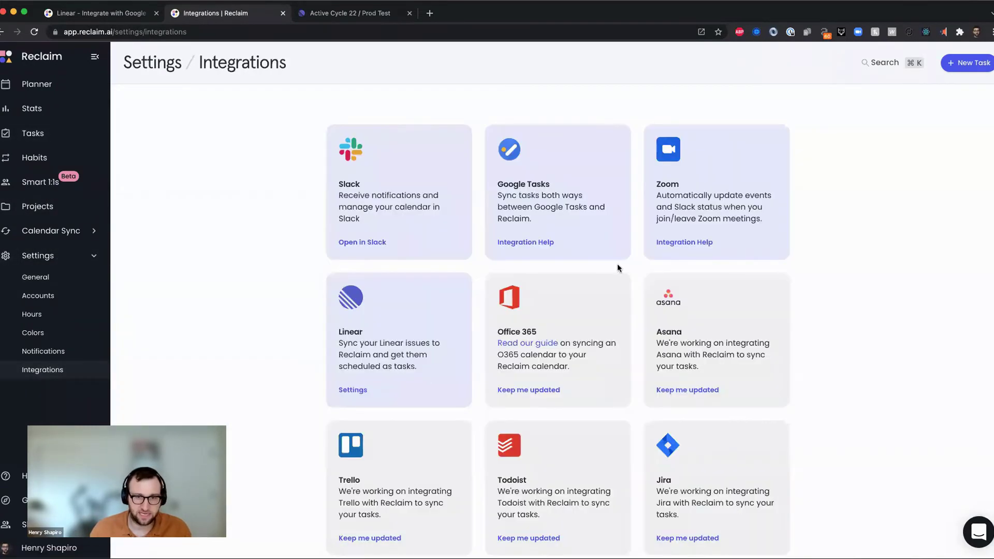
left_click(352, 390)
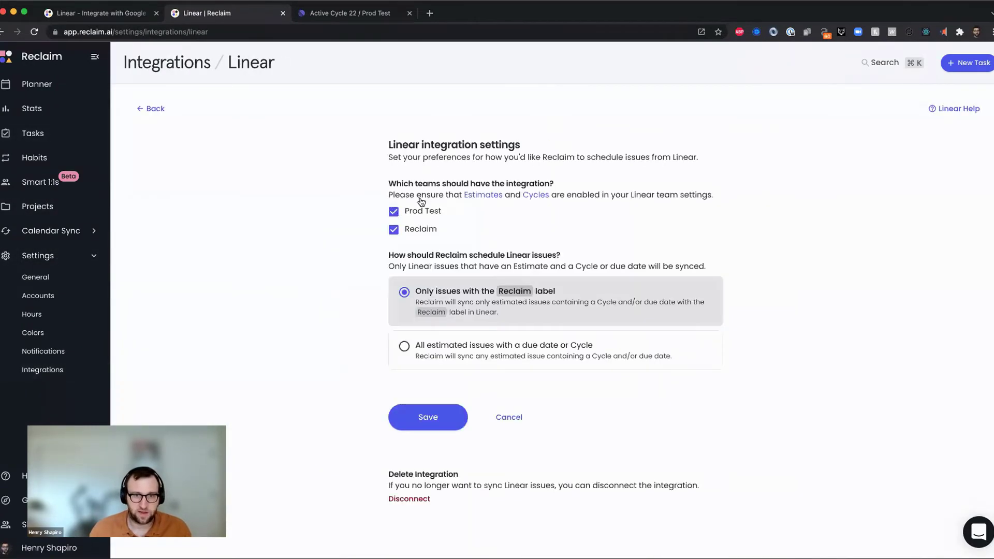
left_click(355, 13)
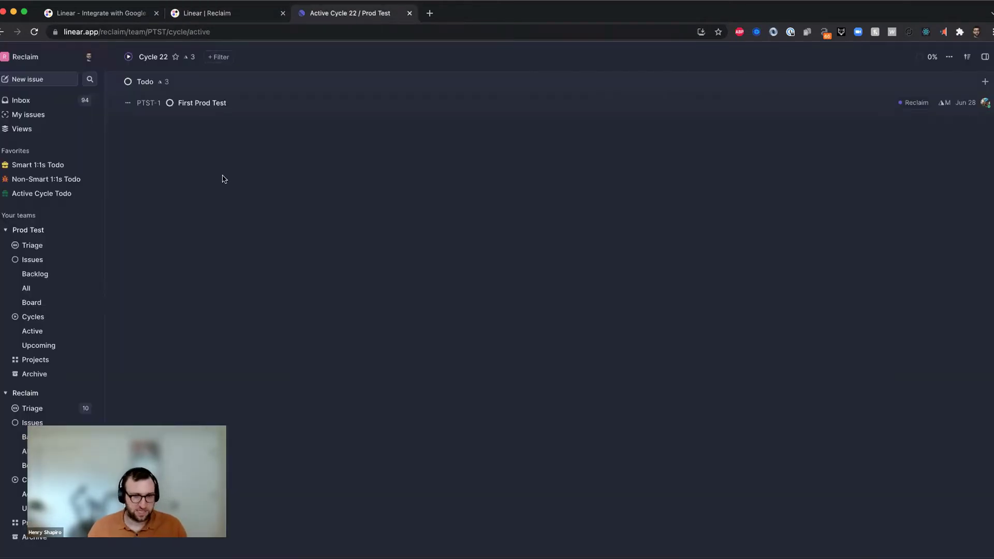
Step: Draft issue 'Fix important bug for a customer' with bullets 'Need to fix the thing' and 'and tell the customer when it's done'
key("c")
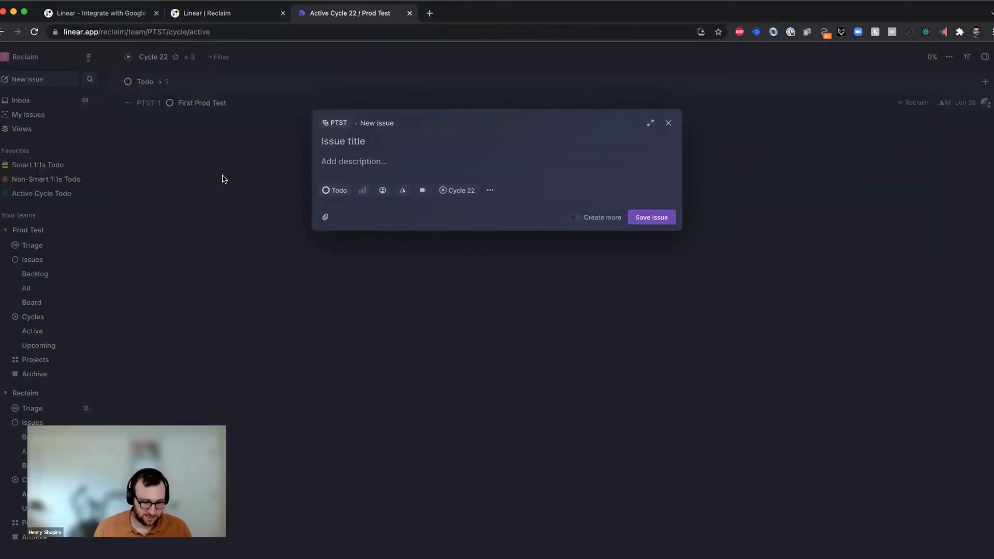
type("Fix importan")
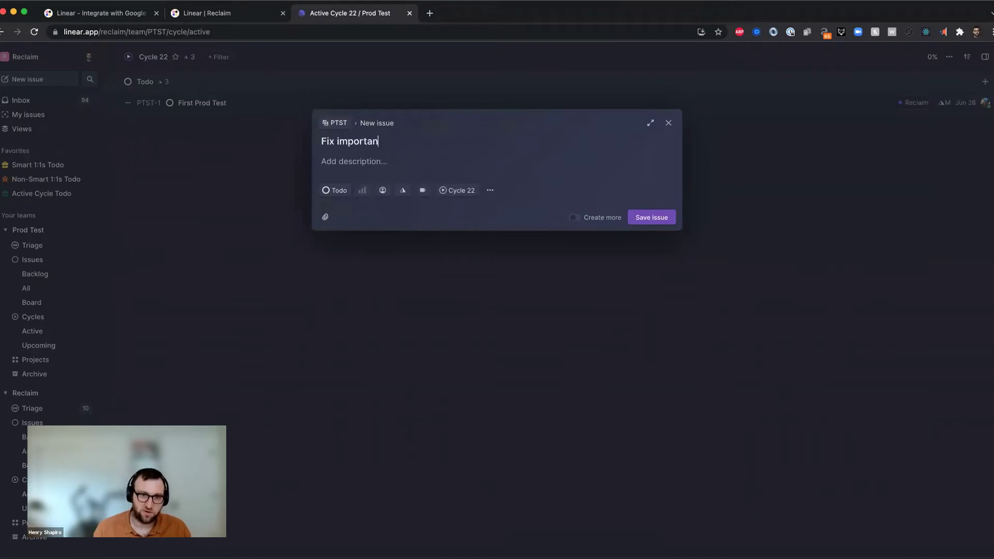
type("t bug for a custom")
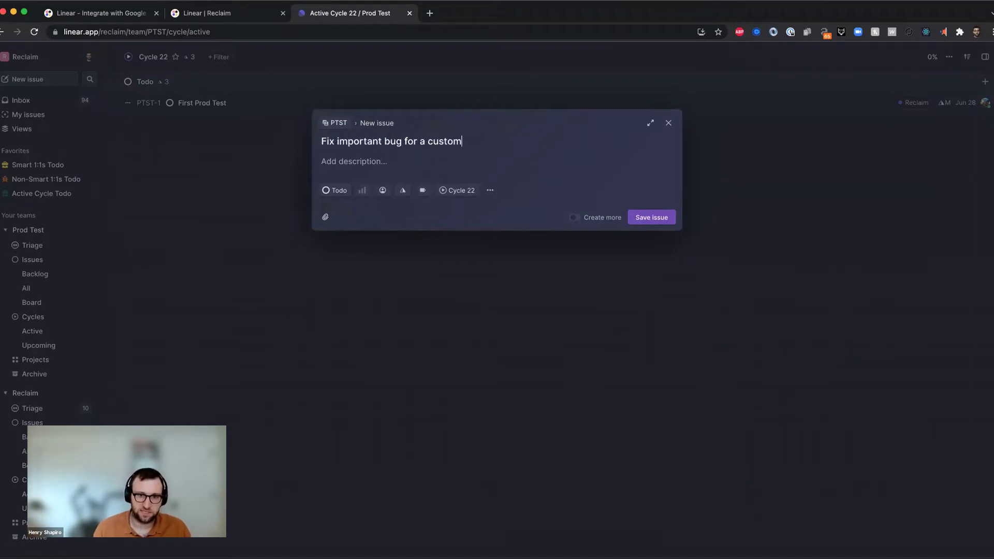
type("er")
left_click(650, 122)
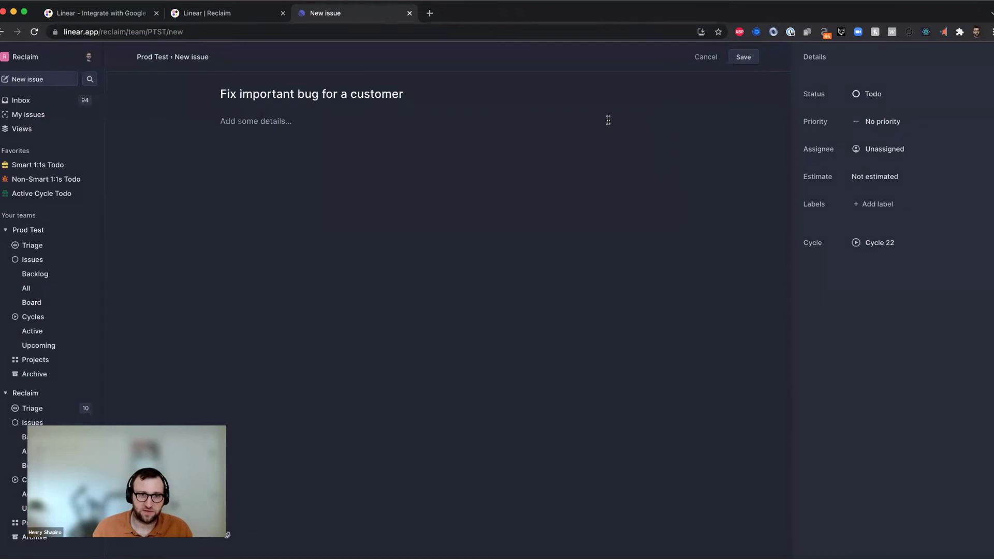
left_click(306, 118)
type("- Need to ")
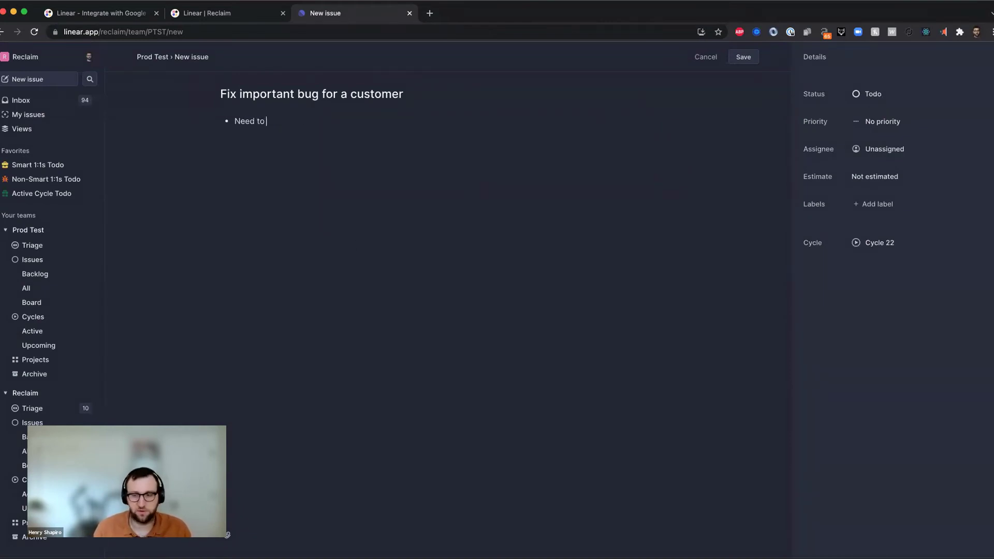
type("fix the thing")
key("Return")
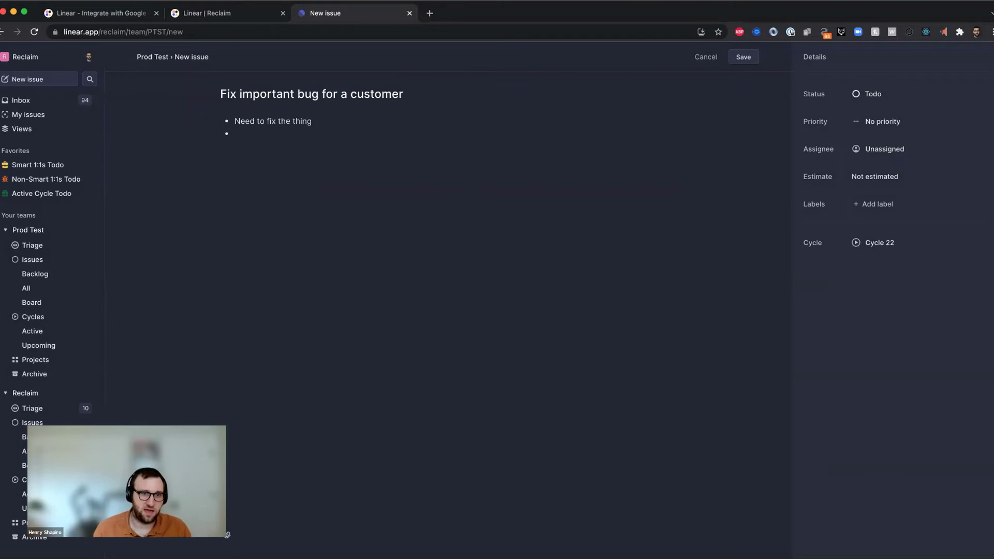
type("and tell the cust")
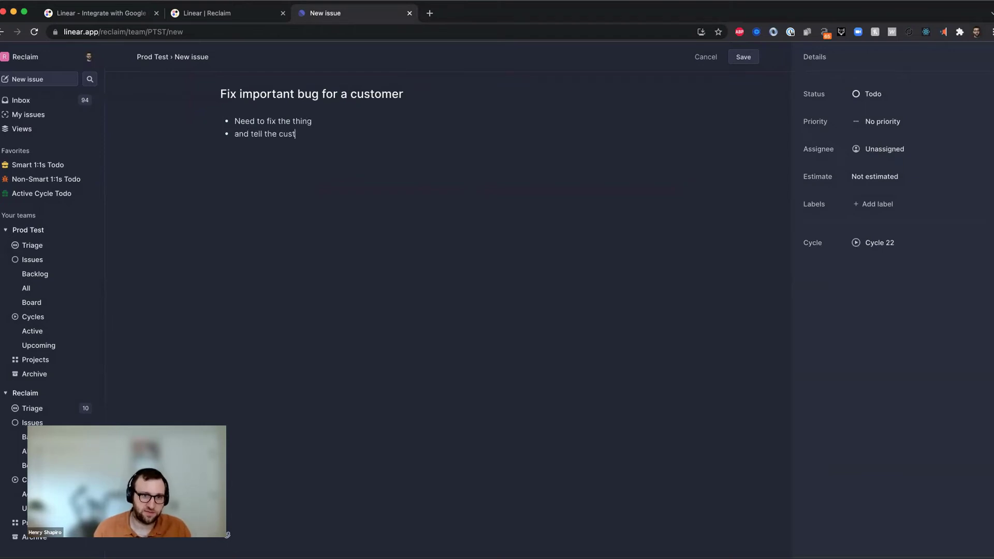
type("omer when it's done")
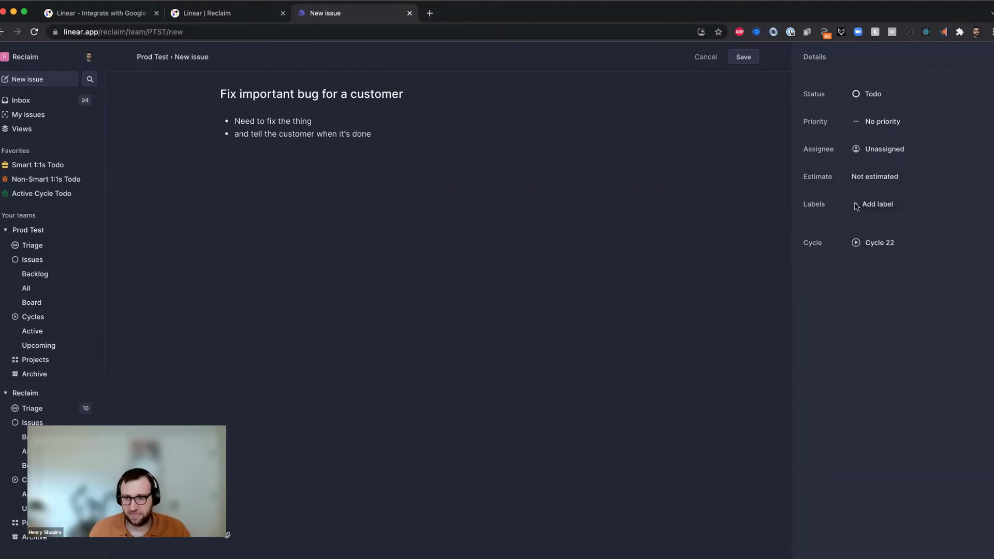
left_click(240, 16)
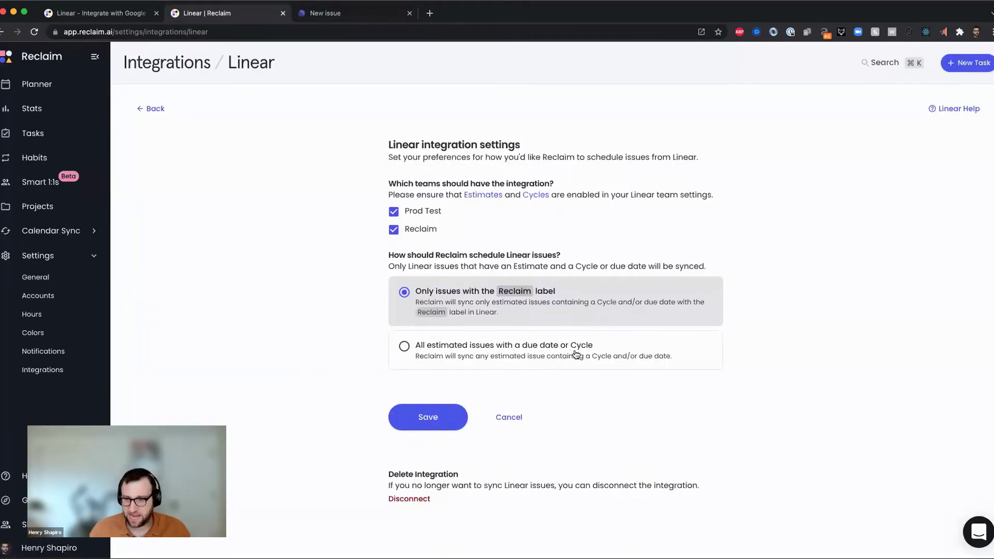
left_click(319, 13)
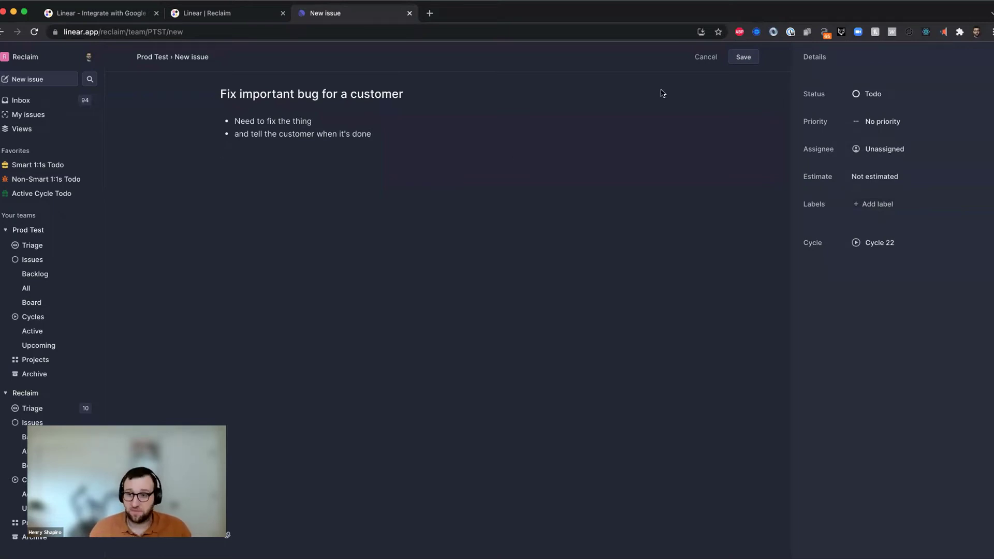
Step: Save PTST-4 and set priority Urgent, assignee yourself and estimate M
left_click(744, 59)
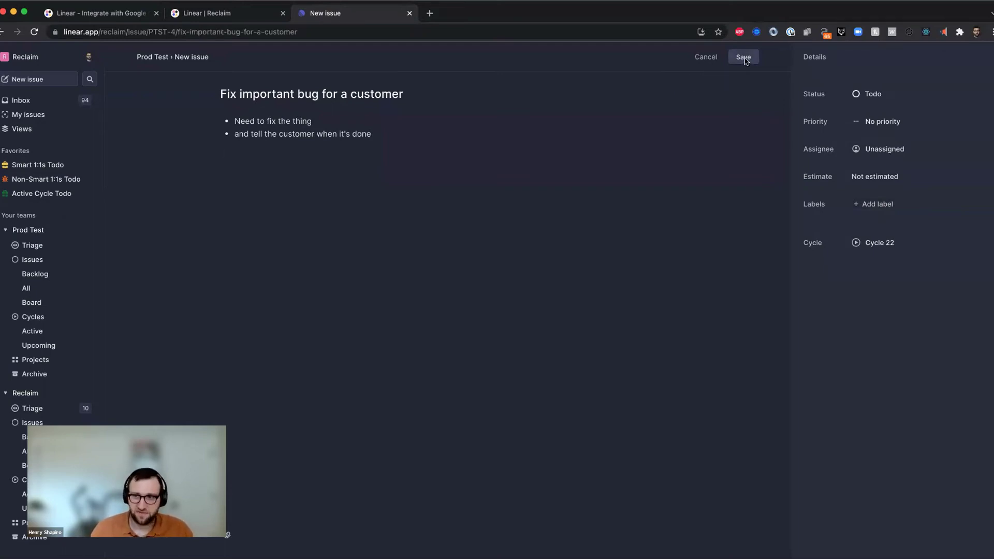
left_click(862, 128)
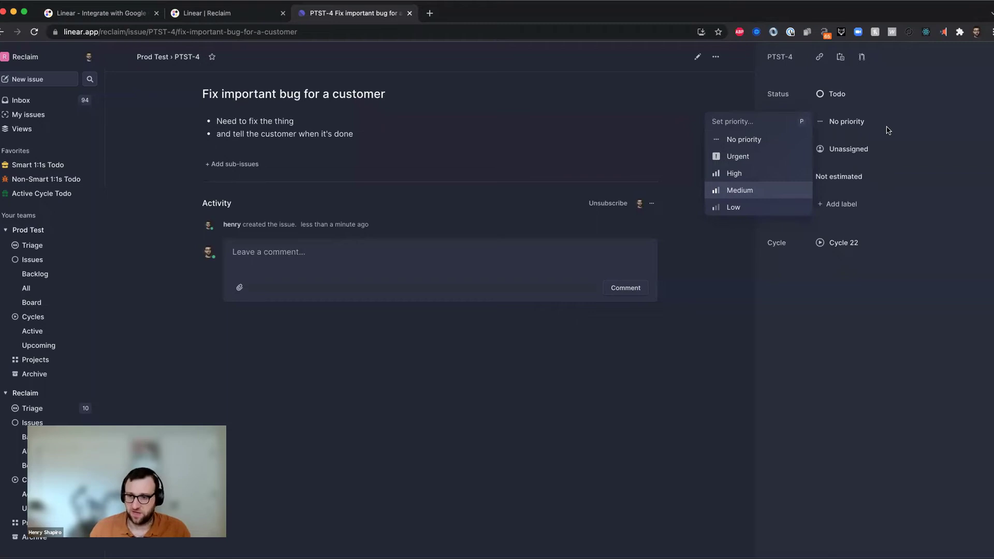
left_click(752, 157)
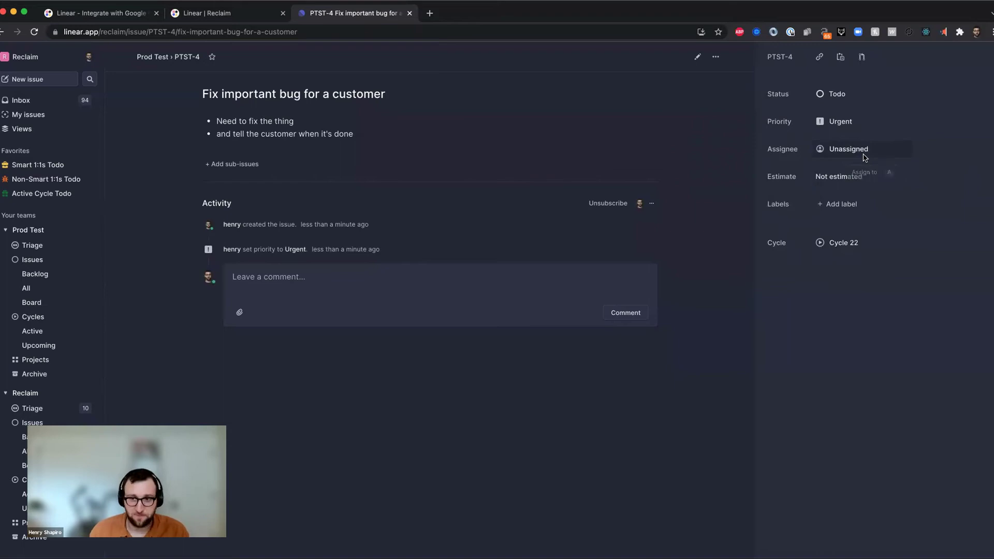
left_click(864, 157)
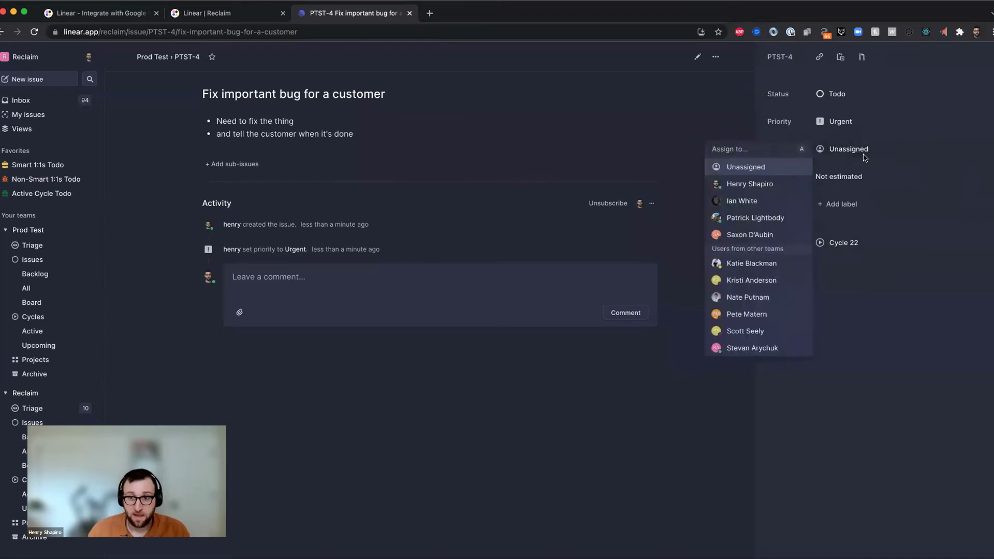
left_click(748, 185)
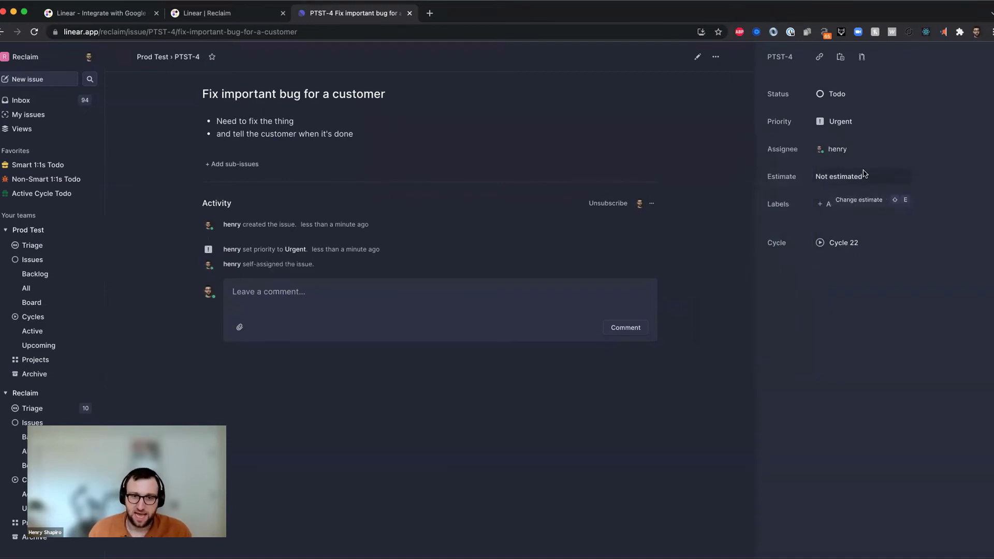
left_click(850, 176)
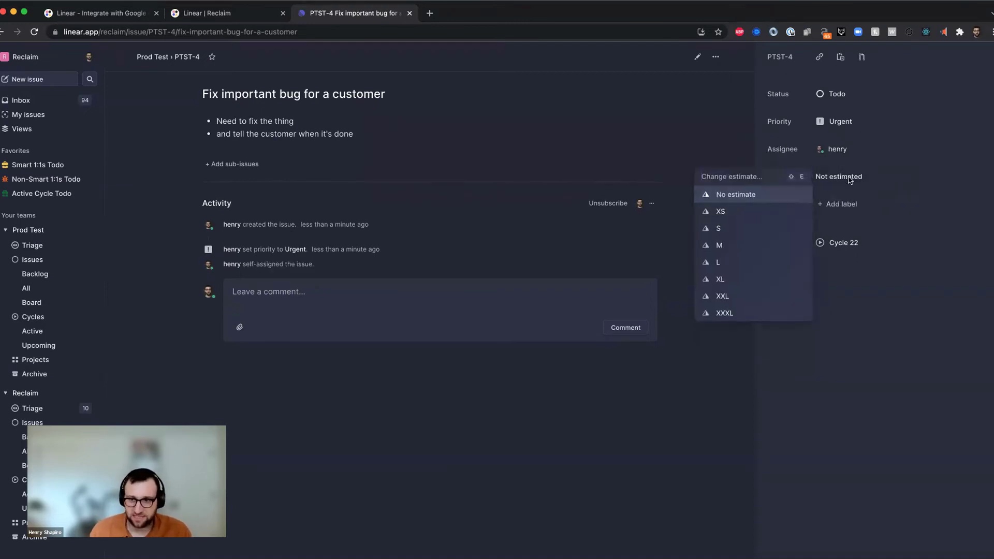
left_click(744, 246)
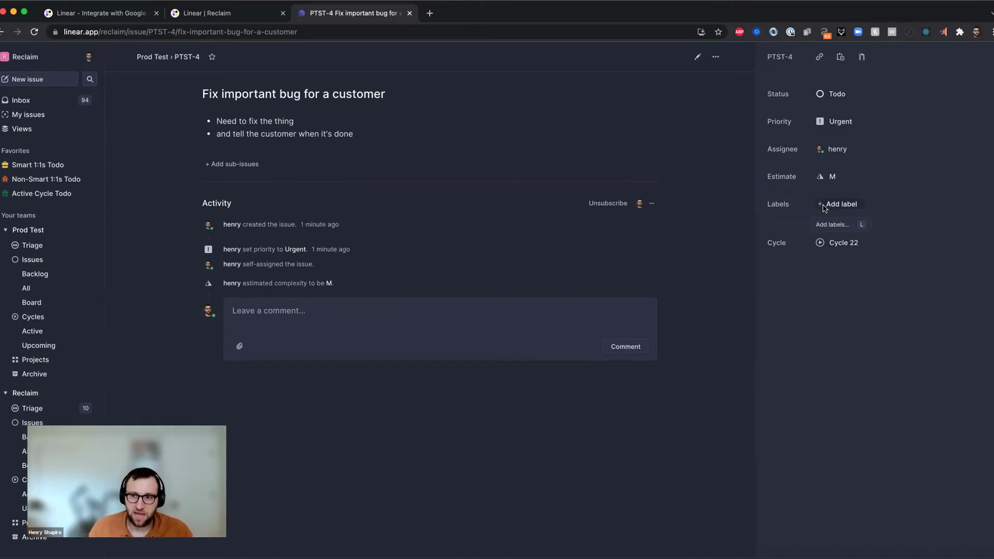
Step: Add the Reclaim label to PTST-4, producing a Reclaim task scheduled Nov 23 @ 5:15 PM
left_click(825, 208)
scroll(705, 355, "down", 3)
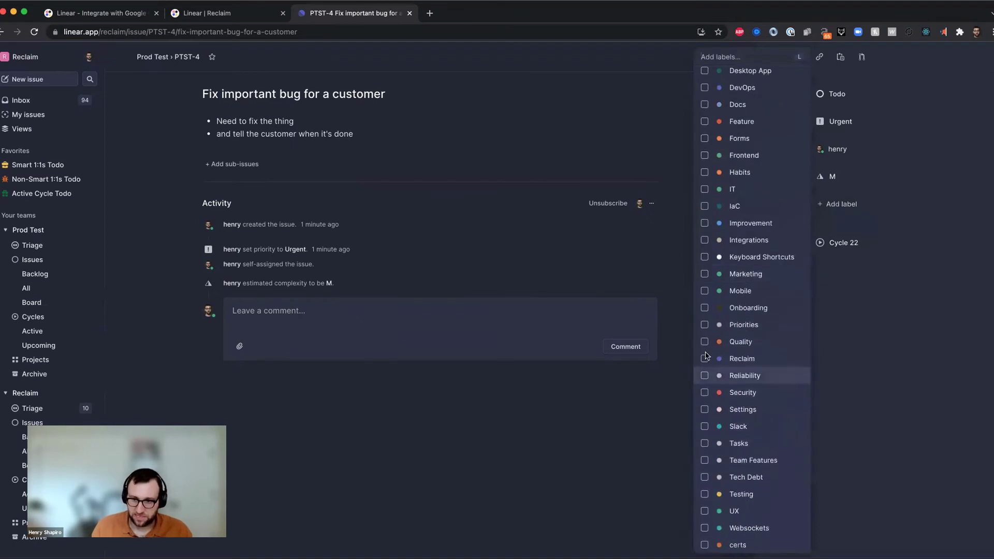
left_click(705, 358)
left_click(930, 237)
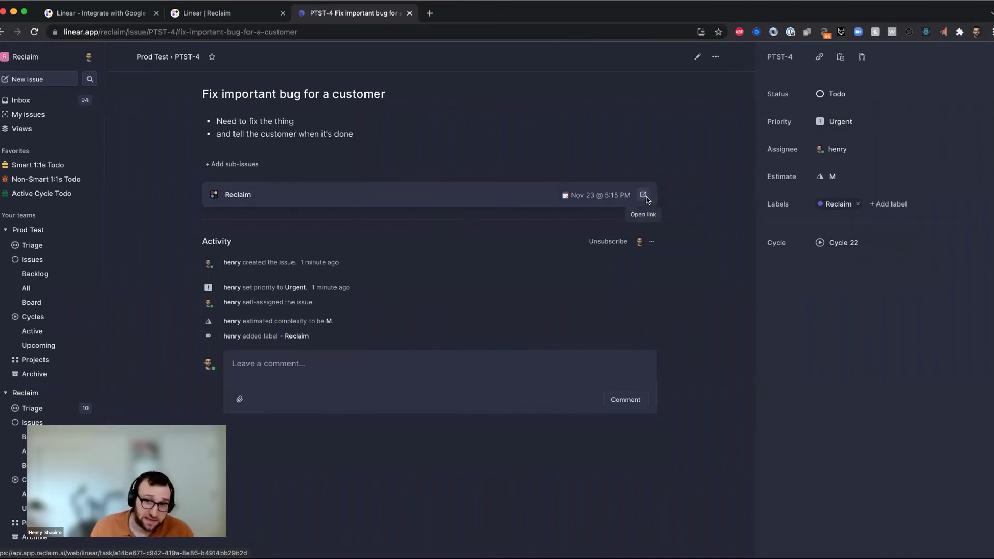
Step: Open the linked Reclaim task and inspect its Linear link in Notes and the 4 hrs time needed
left_click(644, 195)
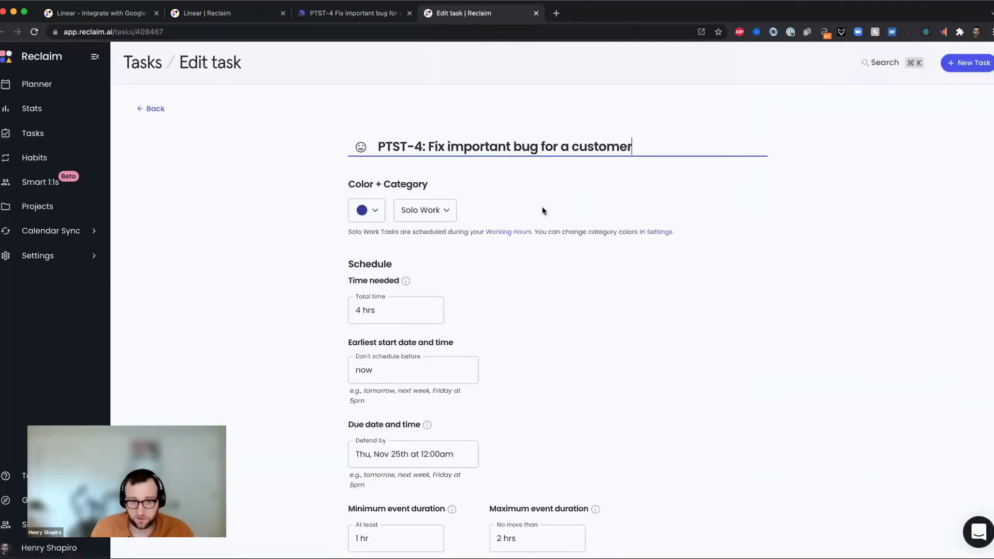
scroll(542, 207, "down", 2)
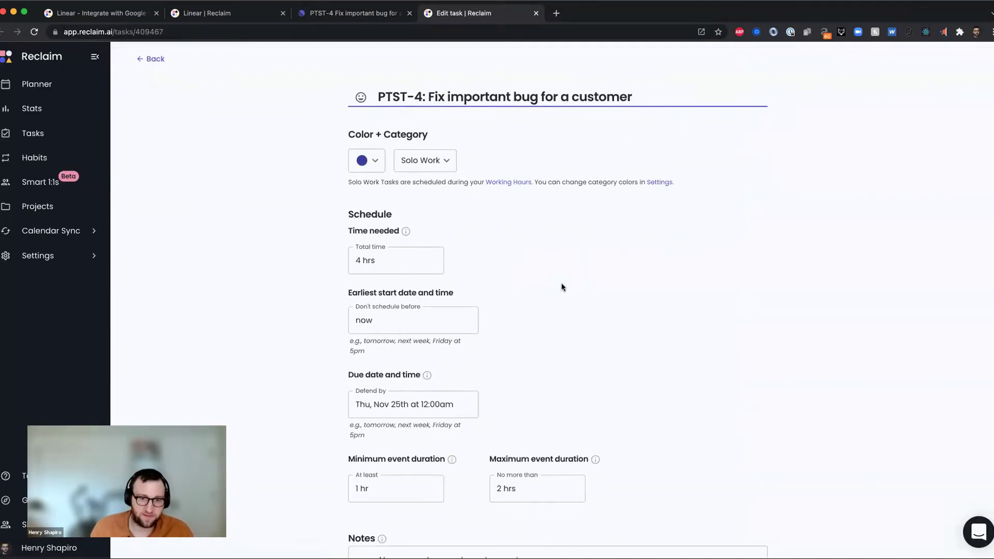
scroll(561, 287, "down", 5)
left_click(657, 295)
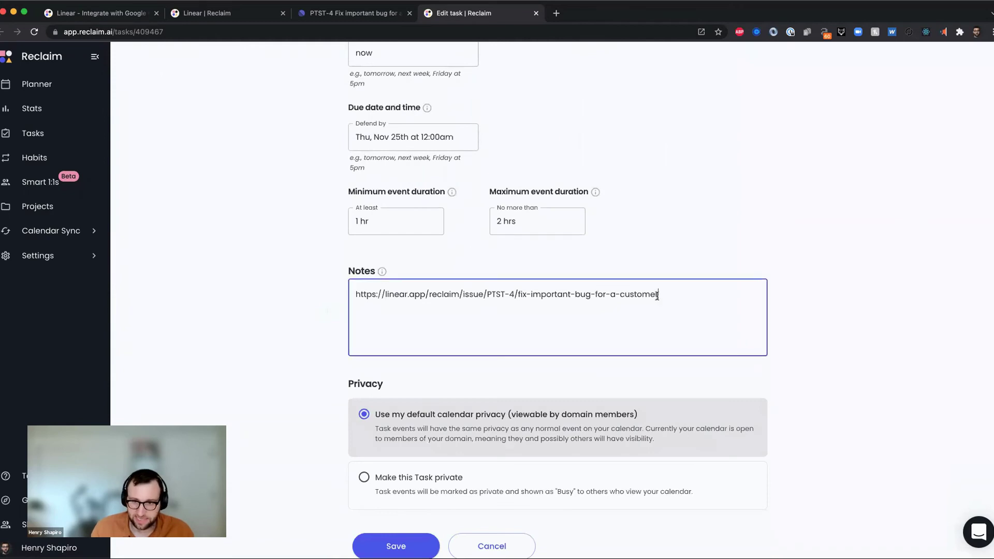
left_click_drag(657, 296, 395, 283)
scroll(613, 288, "up", 3)
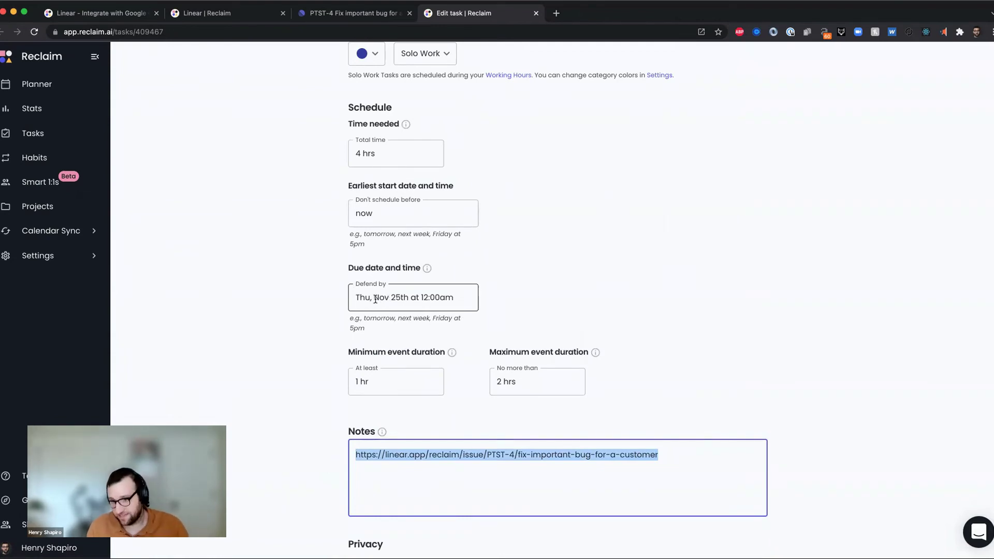
scroll(446, 296, "up", 2)
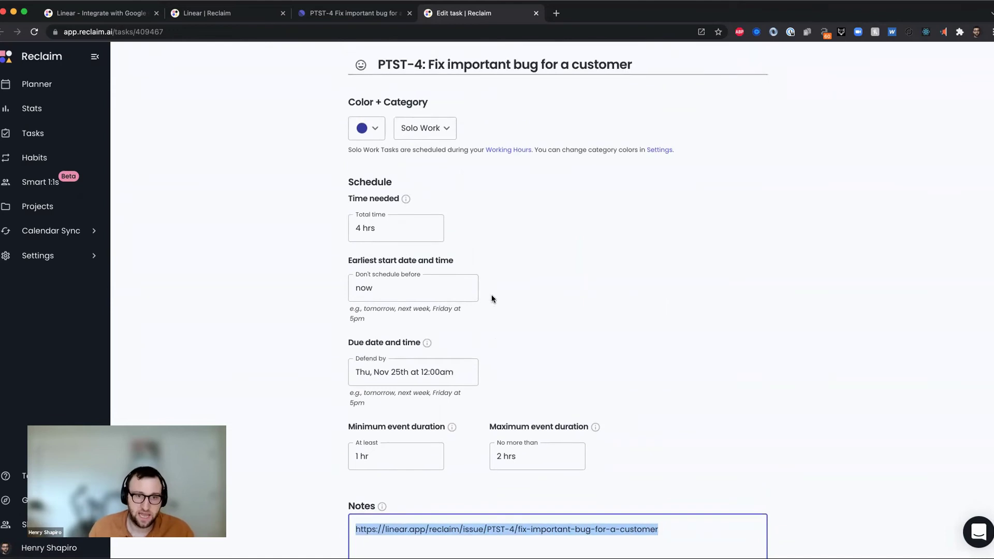
left_click(357, 231)
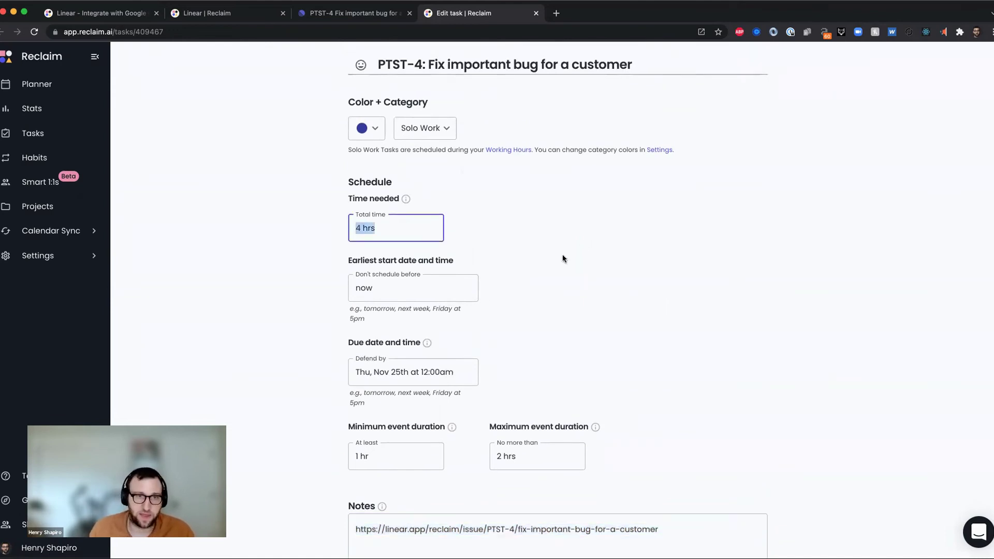
Step: Open Google Calendar in a new tab and inspect the PTST-4 block on Nov 23, 5:15–7pm
left_click(557, 13)
type("cal")
key("Return")
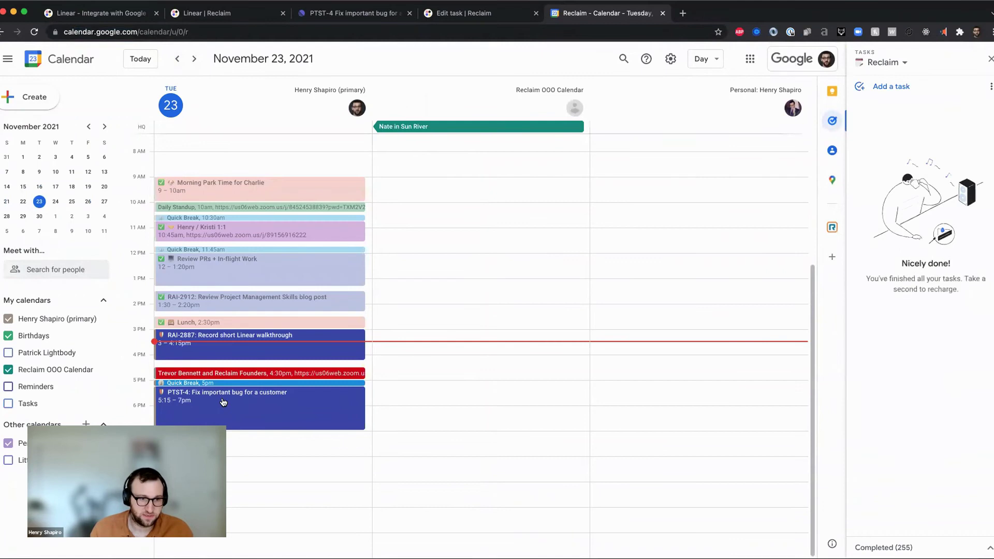
left_click(273, 403)
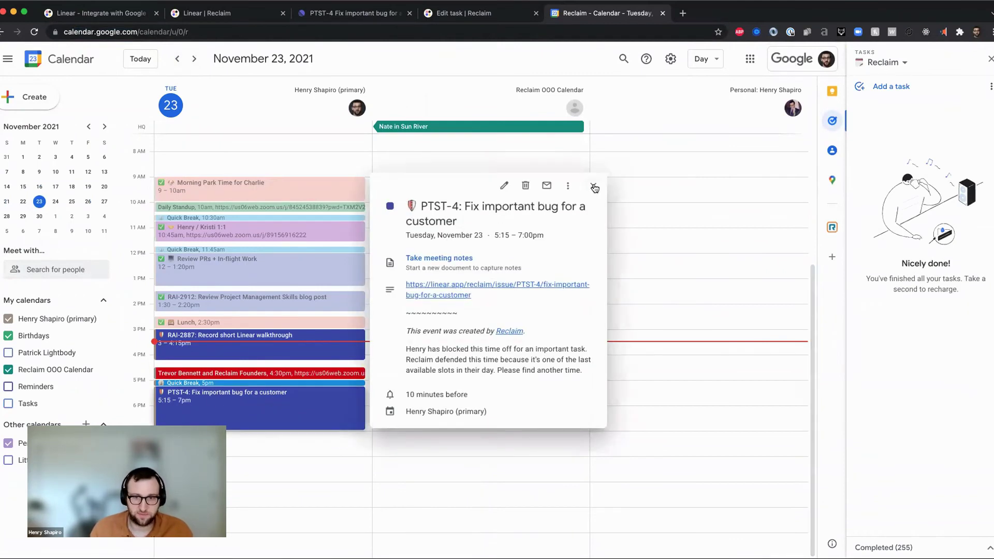
left_click(594, 188)
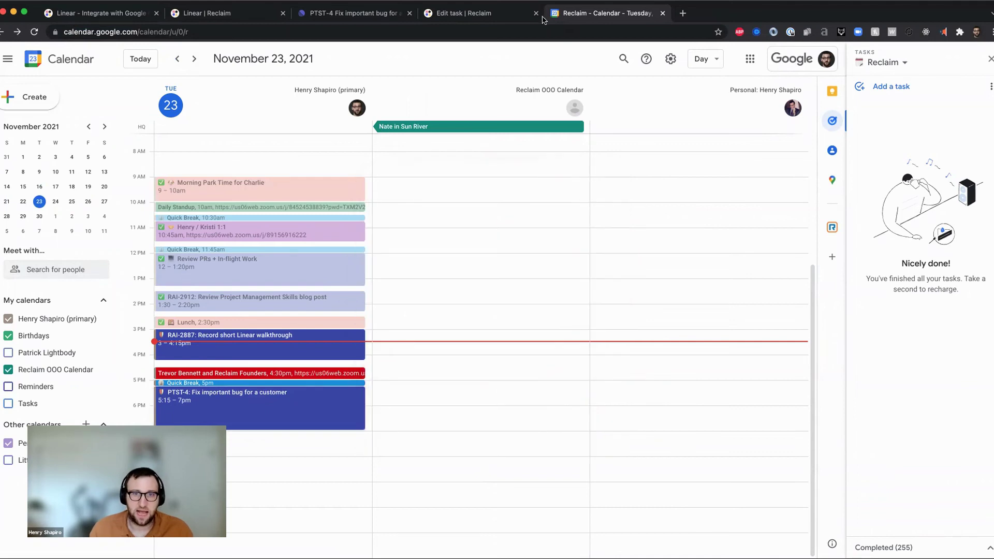
left_click(492, 16)
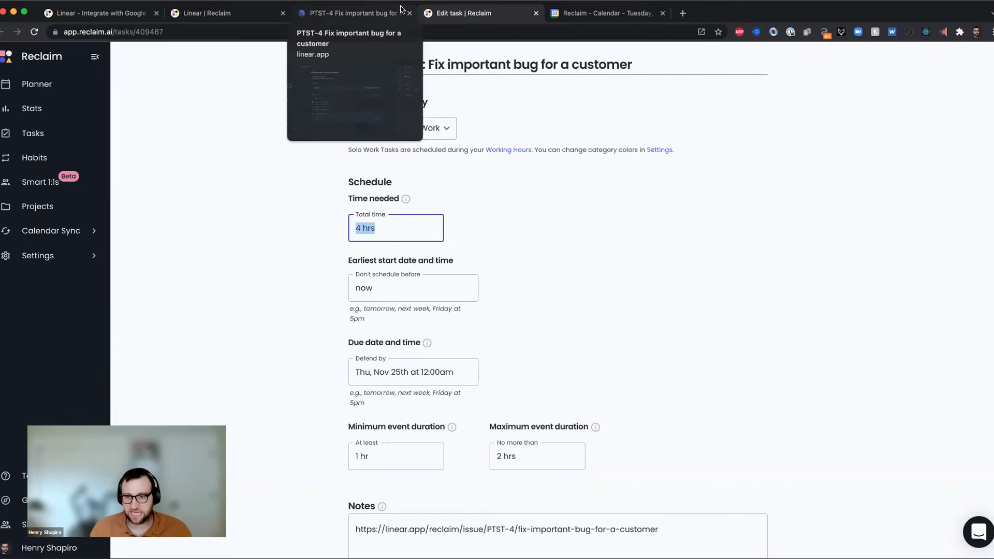
Step: Review the Reclaim task list showing PTST-4 scheduled today at 5:15 pm
left_click(32, 135)
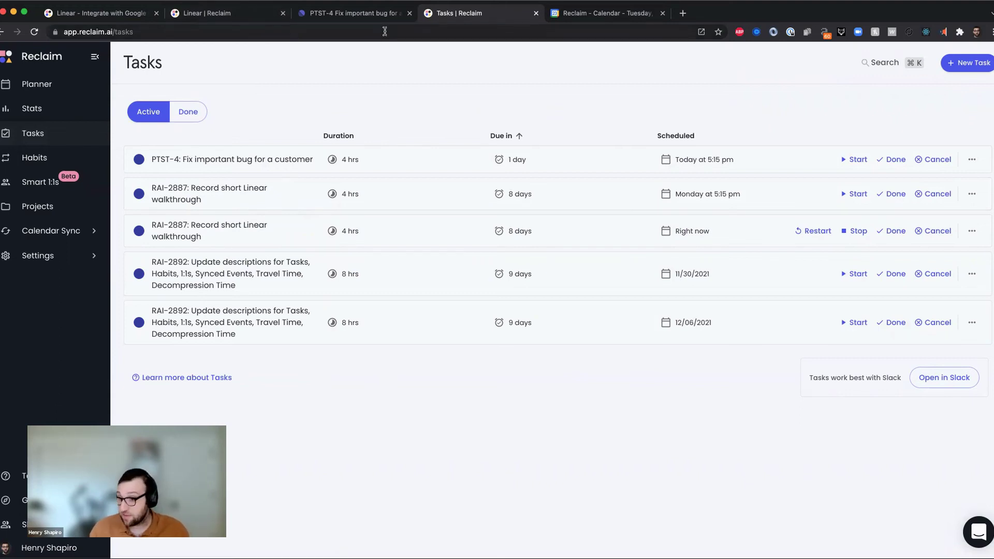
left_click(370, 18)
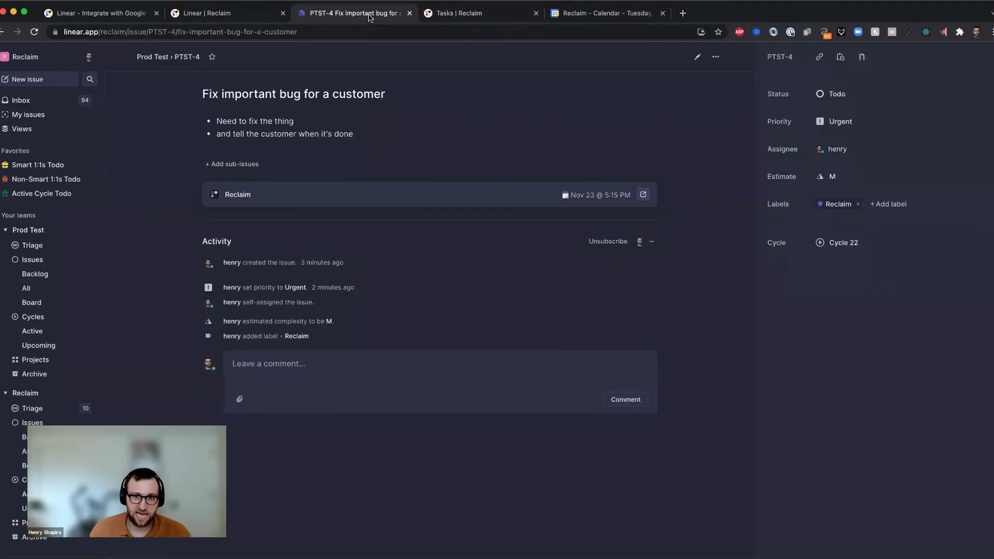
Step: Set PTST-4's status to Deployed to Prod and verify its event left the calendar
left_click(841, 98)
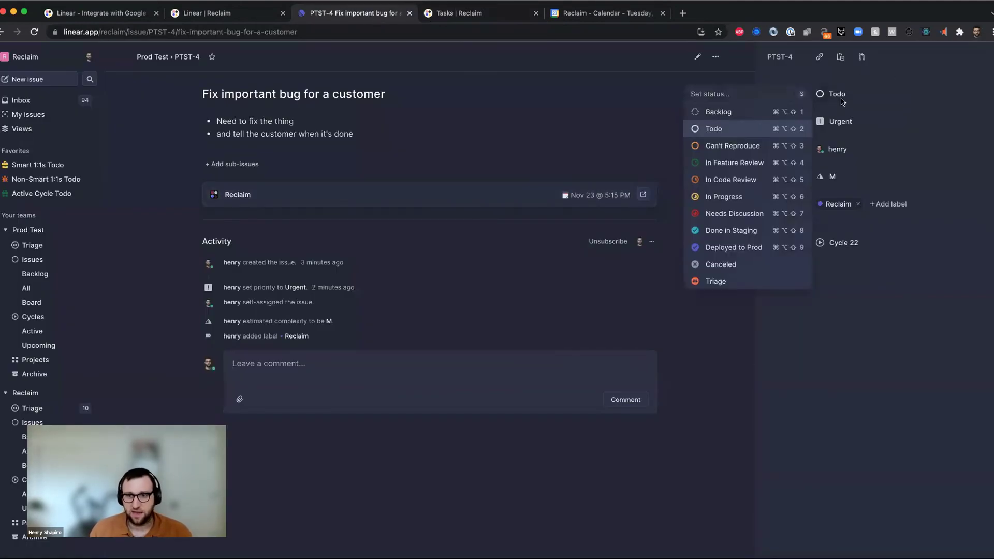
left_click(741, 246)
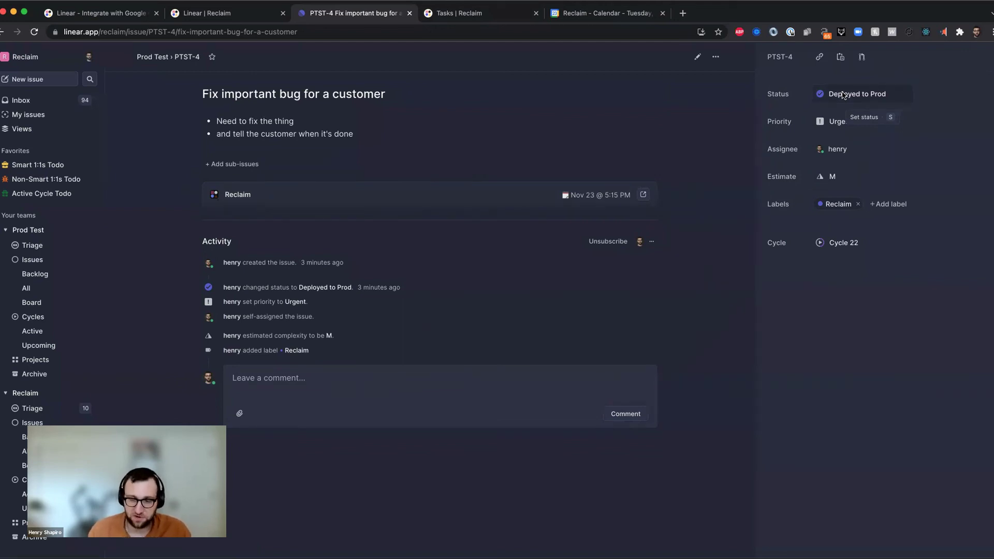
left_click(603, 16)
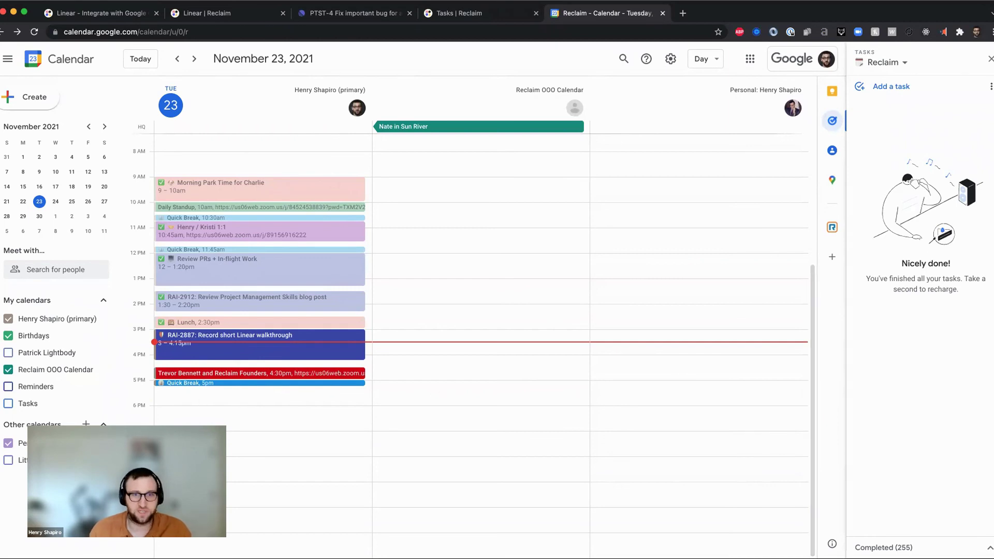
left_click(321, 13)
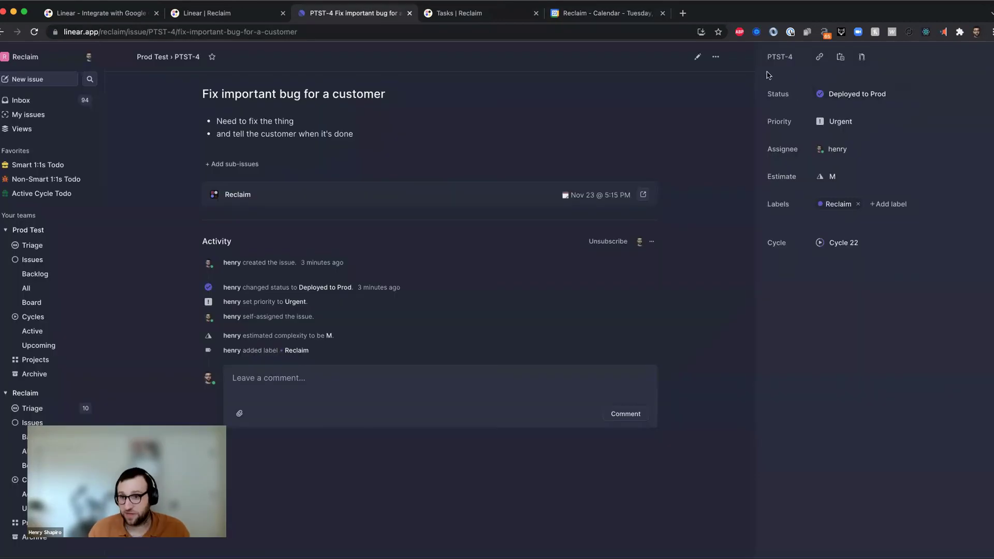